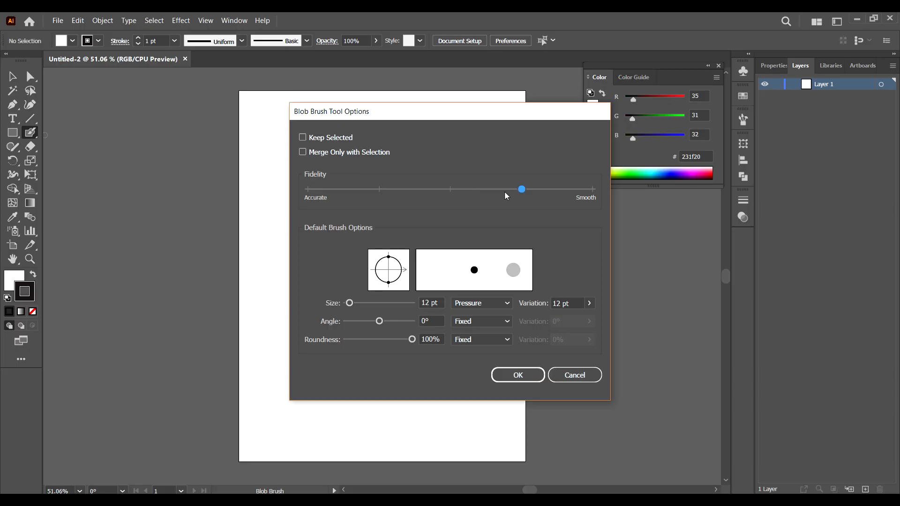
Step: Confirm the Blob Brush options and draw a wavy ribbon line along the page's top and left edges
click(516, 376)
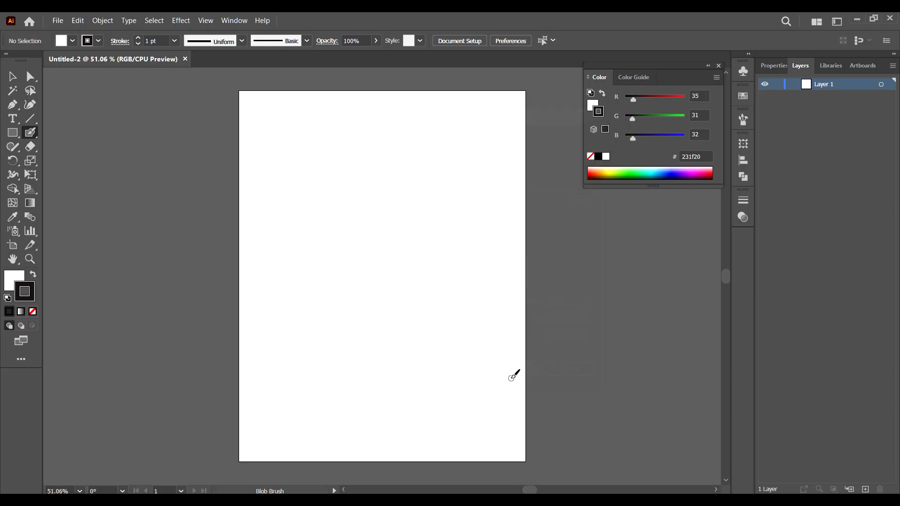
scroll(407, 358, down, 1)
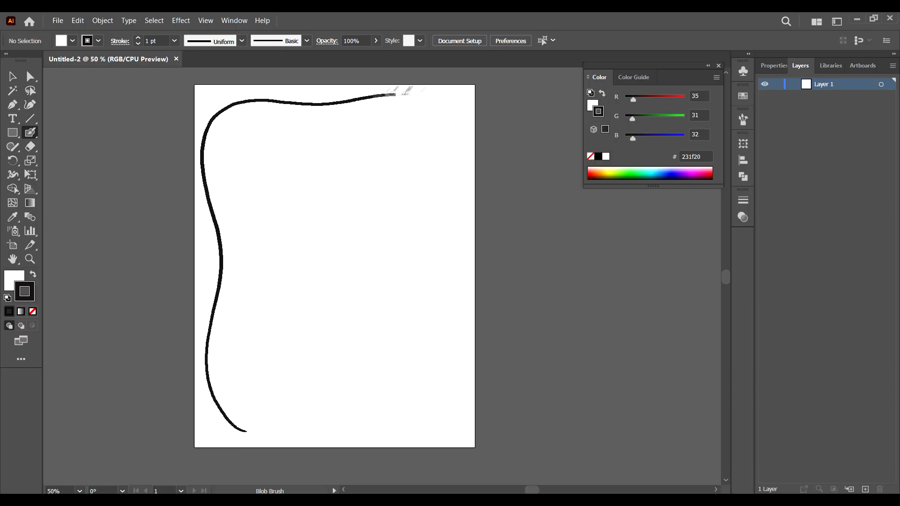
mouse_move(406, 91)
mouse_down()
mouse_move(444, 230)
mouse_move(450, 408)
mouse_move(316, 410)
mouse_move(246, 431)
mouse_up()
Step: Extend the wavy ribbon line across the bottom and up the right side of the page
key(ctrl+1)
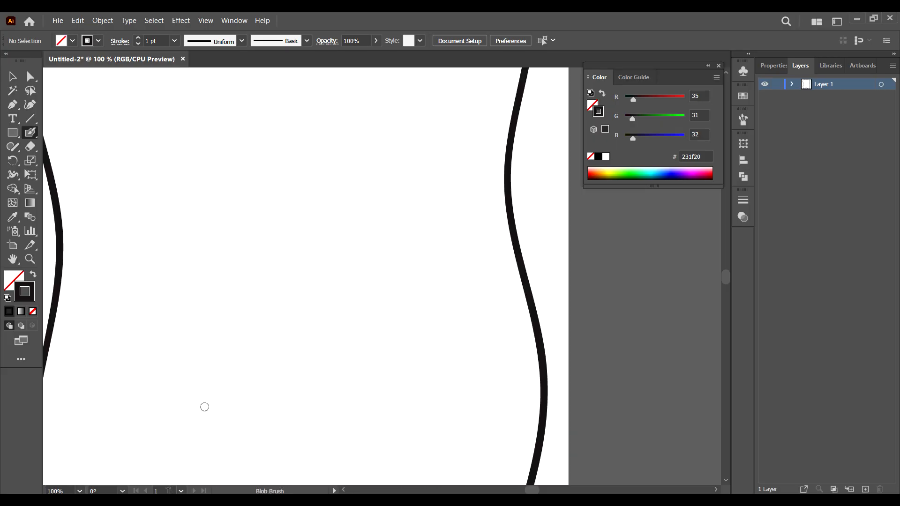
drag(204, 407, 393, 119)
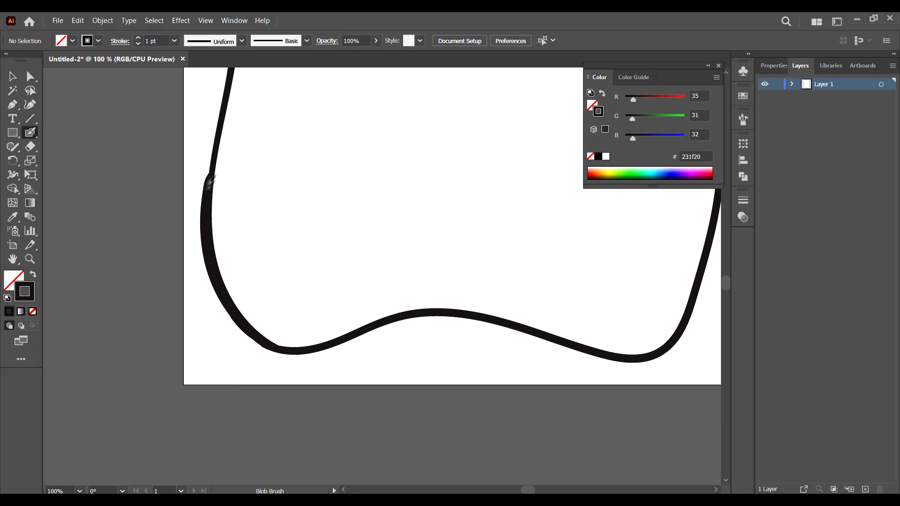
key(ctrl+minus)
key(ctrl+minus)
key(ctrl+minus)
mouse_move(308, 244)
mouse_down()
mouse_move(239, 334)
mouse_move(301, 112)
mouse_move(381, 430)
mouse_move(208, 330)
mouse_up()
Step: Add a new layer and draw a second wavy ribbon line weaving across the first along the bottom and left edges
click(866, 490)
click(823, 96)
key(ctrl+plus)
key(ctrl+plus)
key(ctrl+plus)
key(ctrl+plus)
drag(140, 371, 535, 120)
mouse_move(247, 123)
mouse_down()
mouse_move(255, 221)
mouse_move(233, 119)
mouse_up()
key(ctrl+minus)
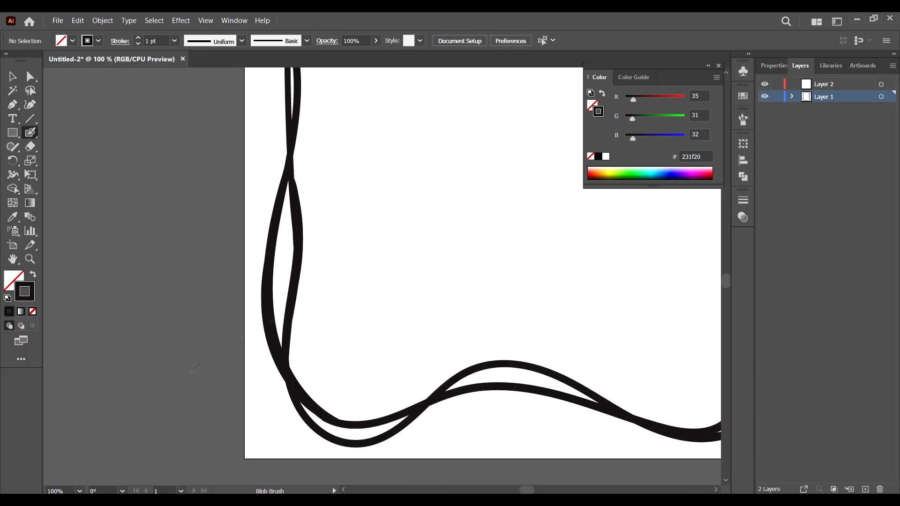
drag(647, 113, 211, 432)
Step: Draw the second ribbon strand down the left edge, crossing back and forth over the first line
key(ctrl+plus)
drag(326, 121, 353, 306)
drag(269, 481, 236, 94)
drag(227, 136, 275, 413)
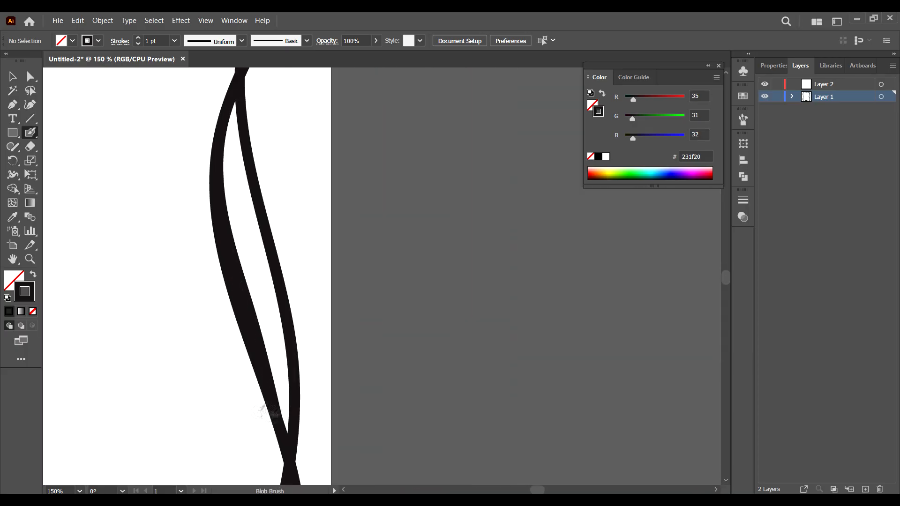
drag(275, 462, 321, 98)
drag(339, 162, 299, 319)
mouse_move(141, 328)
mouse_down()
mouse_move(644, 361)
mouse_move(188, 354)
mouse_up()
drag(133, 71, 215, 479)
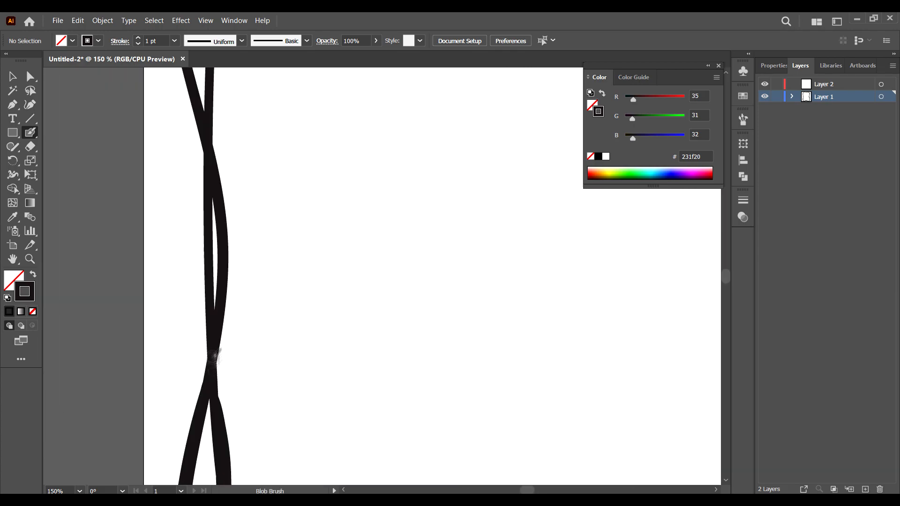
drag(221, 117, 207, 462)
mouse_move(211, 138)
mouse_down()
mouse_move(194, 201)
mouse_move(196, 384)
mouse_up()
Step: Rotate the view and continue the doubled ribbon strands around the top-left corner
key(shift+h)
mouse_move(319, 169)
mouse_down()
mouse_move(92, 268)
mouse_move(178, 465)
mouse_up()
key(shift+b)
drag(375, 188, 272, 268)
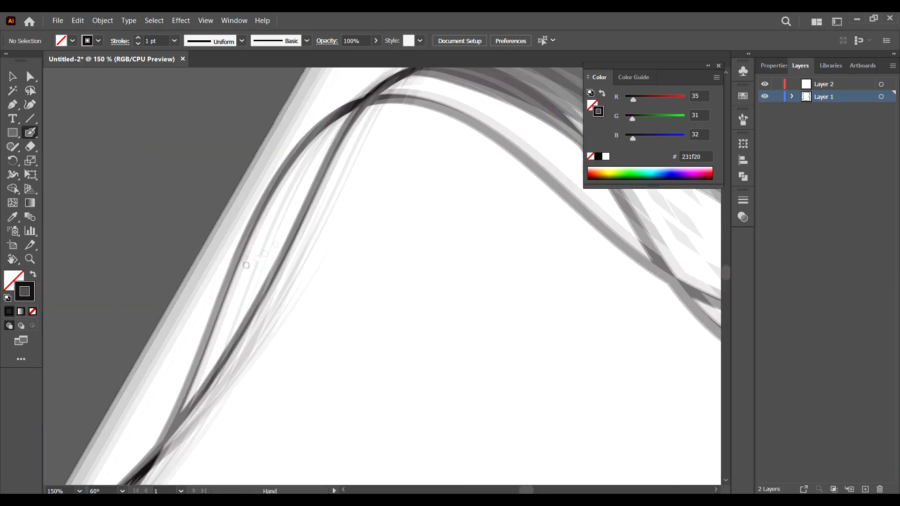
drag(314, 196, 175, 435)
drag(212, 384, 300, 227)
key(ctrl+0)
scroll(287, 243, up, 2)
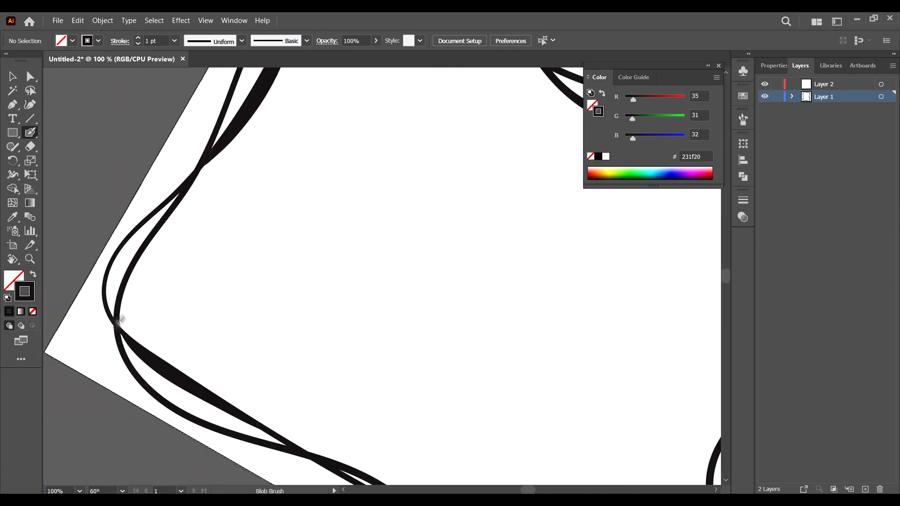
drag(111, 244, 100, 284)
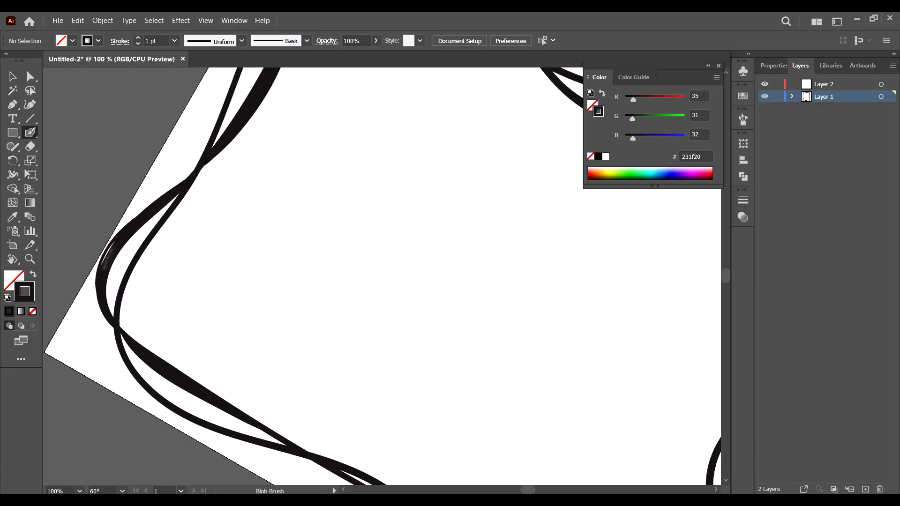
drag(385, 376, 292, 183)
Step: Rotate the view and refine the doubled ribbon strands along the left side and bottom-left corner
key(shift+h)
drag(369, 213, 431, 233)
key(shift+b)
drag(227, 182, 223, 241)
drag(244, 350, 240, 204)
drag(223, 195, 222, 305)
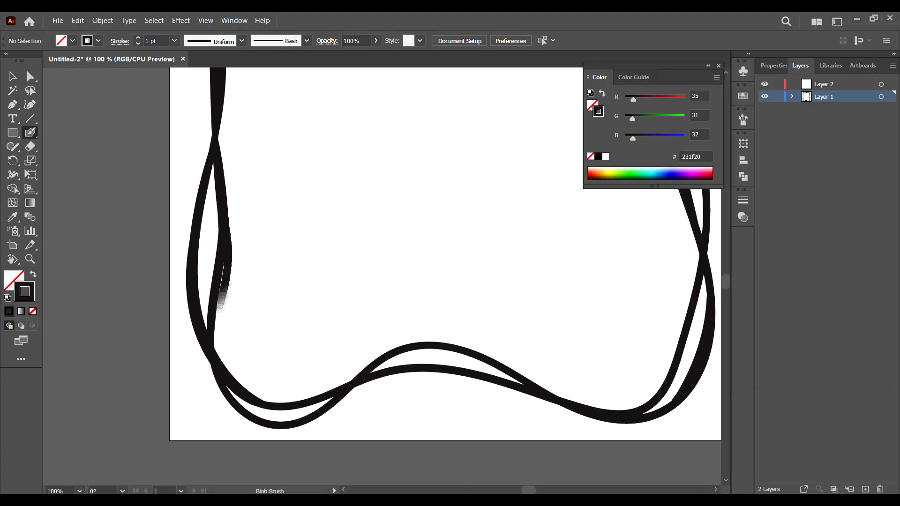
drag(218, 345, 162, 260)
drag(295, 300, 429, 269)
drag(270, 329, 216, 346)
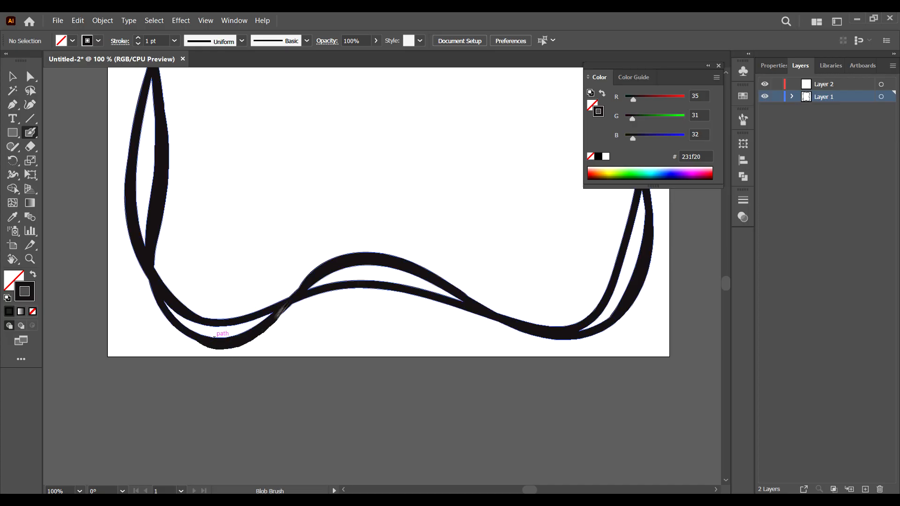
Step: Continue drawing the doubled ribbon strands along the bottom and right edges
drag(603, 257, 427, 249)
mouse_move(433, 77)
mouse_down()
mouse_move(491, 250)
mouse_move(484, 241)
mouse_up()
drag(491, 237, 492, 242)
mouse_move(493, 235)
mouse_down()
mouse_move(524, 239)
mouse_move(493, 243)
mouse_up()
mouse_move(482, 243)
mouse_down()
mouse_move(446, 311)
mouse_move(505, 346)
mouse_move(500, 357)
mouse_up()
key(ctrl+equal)
key(ctrl+equal)
Step: Draw a bow with looped ends and forked tails where the ribbon strands cross
mouse_move(597, 216)
mouse_down()
mouse_move(329, 183)
mouse_move(393, 355)
mouse_up()
drag(330, 185, 430, 297)
mouse_move(393, 354)
mouse_down()
mouse_move(400, 298)
mouse_move(422, 296)
mouse_move(426, 283)
mouse_move(399, 297)
mouse_up()
key(ctrl+z)
drag(257, 315, 280, 333)
key(ctrl+z)
drag(451, 310, 421, 315)
drag(310, 277, 310, 346)
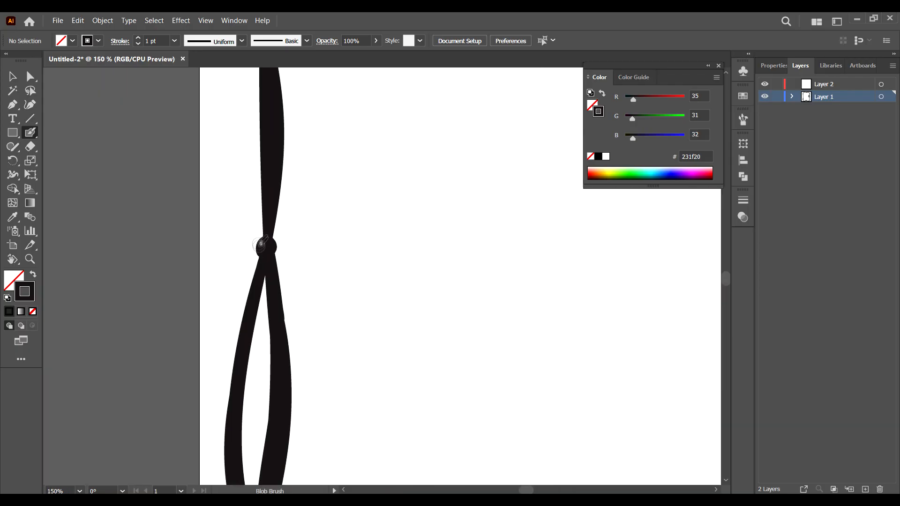
mouse_move(264, 244)
mouse_down()
mouse_move(226, 252)
mouse_move(287, 241)
mouse_move(275, 249)
mouse_move(363, 378)
mouse_up()
key(ctrl+z)
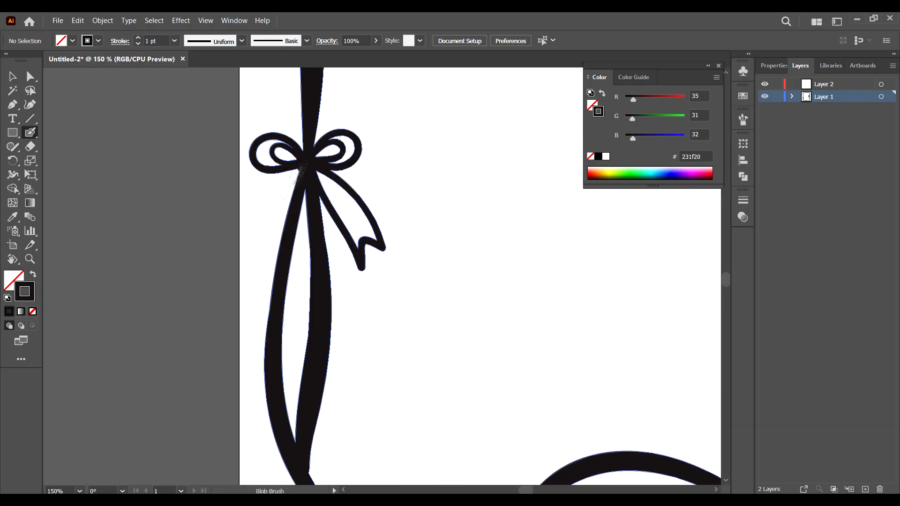
Step: Draw additional bows tied onto the ribbon along the left and bottom edges
drag(296, 178, 307, 163)
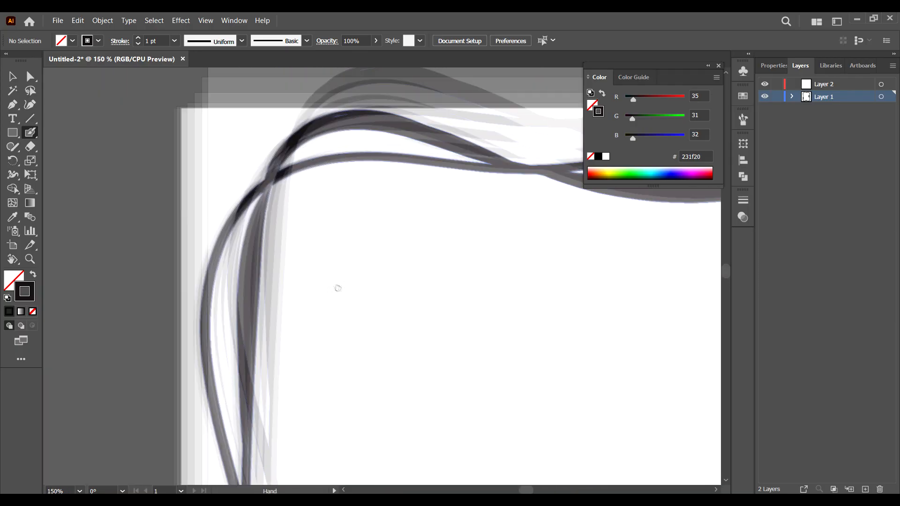
mouse_move(407, 188)
mouse_down()
mouse_move(396, 230)
mouse_move(375, 234)
mouse_move(392, 270)
mouse_up()
drag(413, 197, 469, 281)
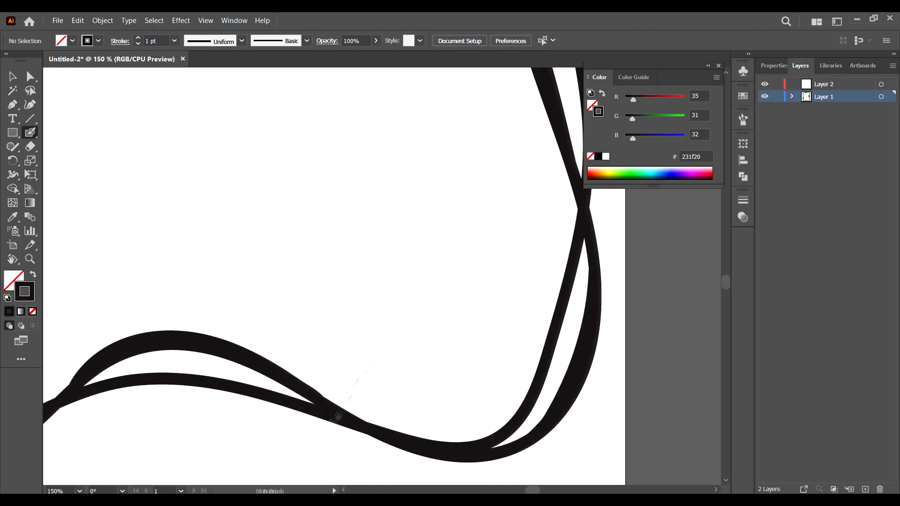
mouse_move(328, 272)
mouse_down()
mouse_move(333, 235)
mouse_move(319, 301)
mouse_move(377, 323)
mouse_up()
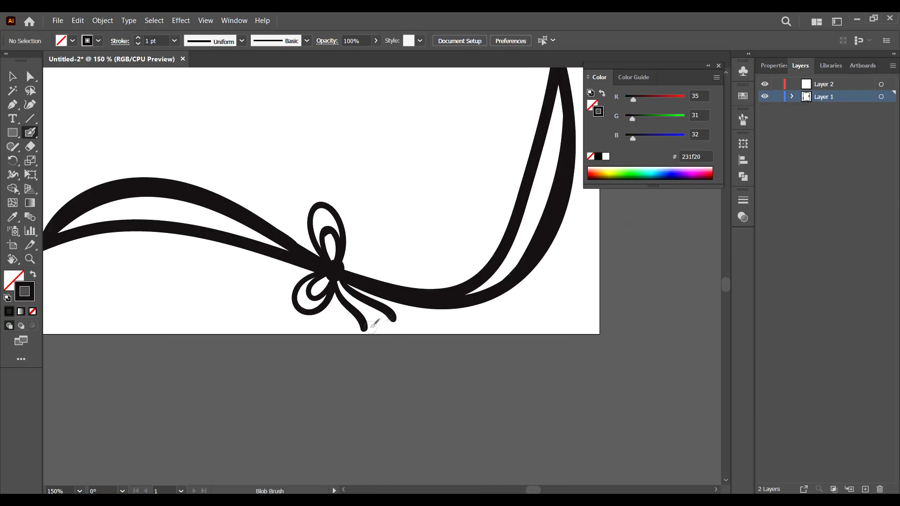
mouse_move(345, 266)
mouse_down()
mouse_move(366, 242)
mouse_move(446, 235)
mouse_move(347, 265)
mouse_up()
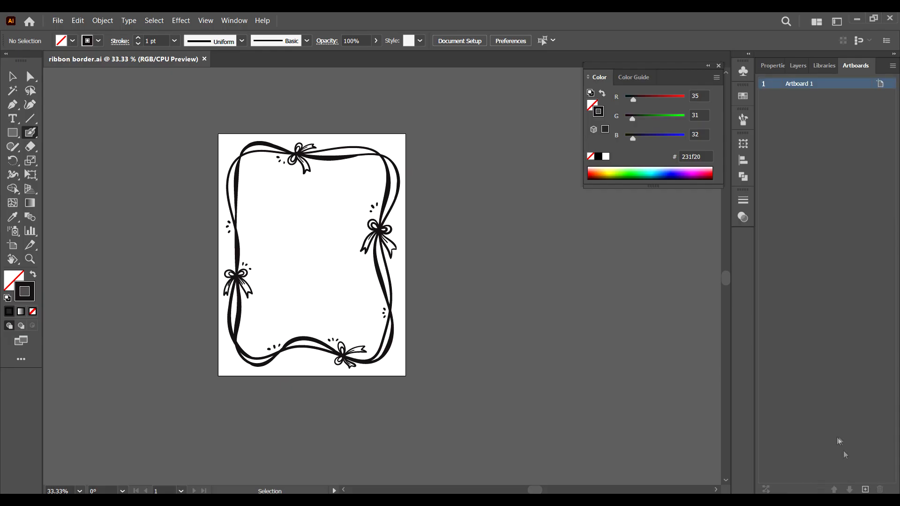
Step: Add a second artboard and create a new layer placed at the top of the layer stack
click(865, 489)
click(800, 65)
click(865, 489)
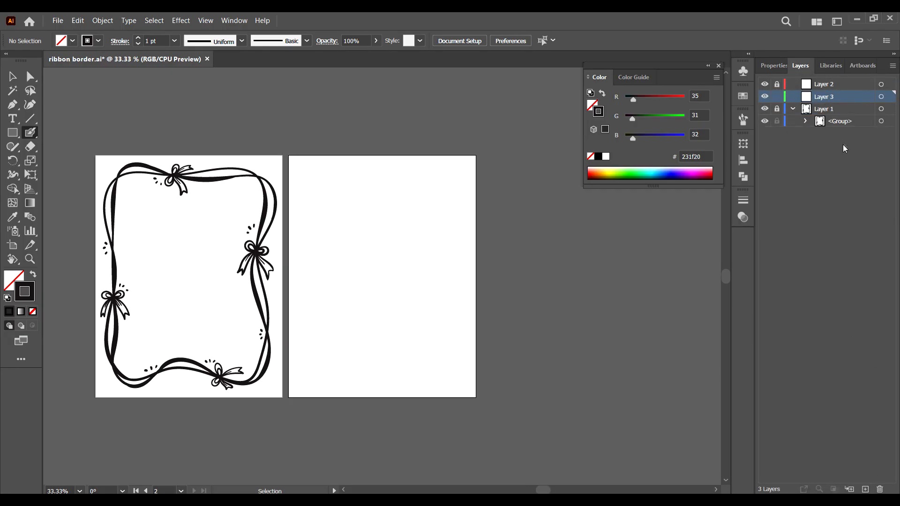
drag(828, 96, 830, 80)
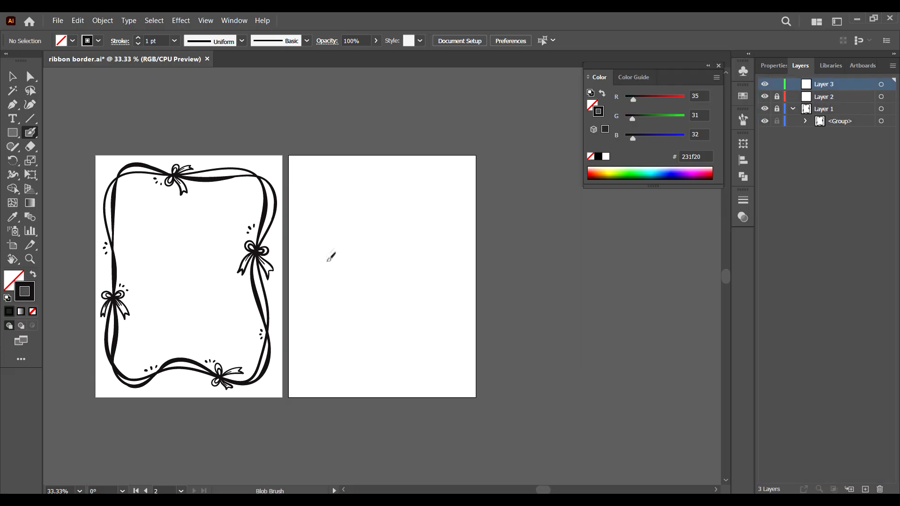
Step: Draw a standalone bow with loops and forked tails near the new artboard's top-left corner
key(ctrl+plus)
key(ctrl+plus)
key(space)
drag(247, 196, 301, 302)
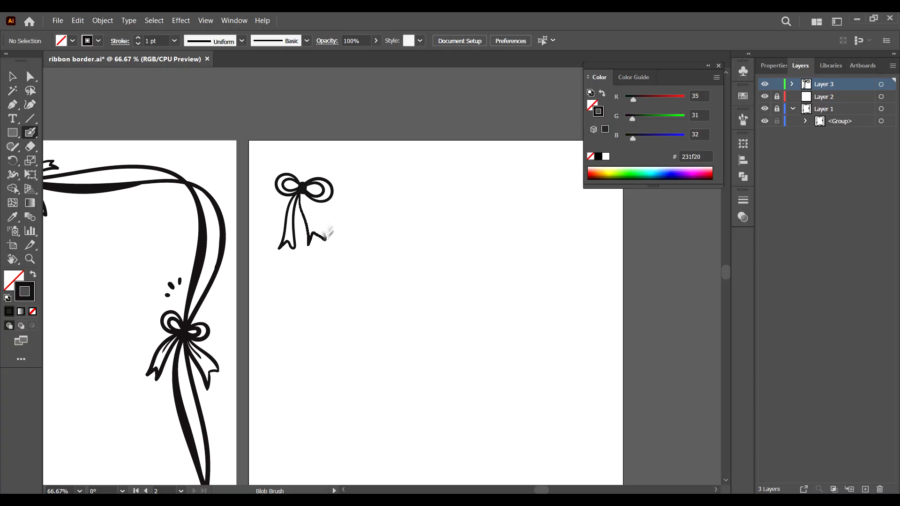
drag(326, 237, 303, 194)
key(ctrl+z)
key(ctrl+z)
mouse_move(299, 193)
mouse_down()
mouse_move(290, 243)
mouse_move(300, 194)
mouse_up()
drag(301, 194, 310, 209)
Step: Add inner detail lines and small dots inside the bow's loops and tails
key(ctrl+plus)
key(ctrl+plus)
key(space)
drag(215, 112, 292, 235)
drag(273, 214, 264, 235)
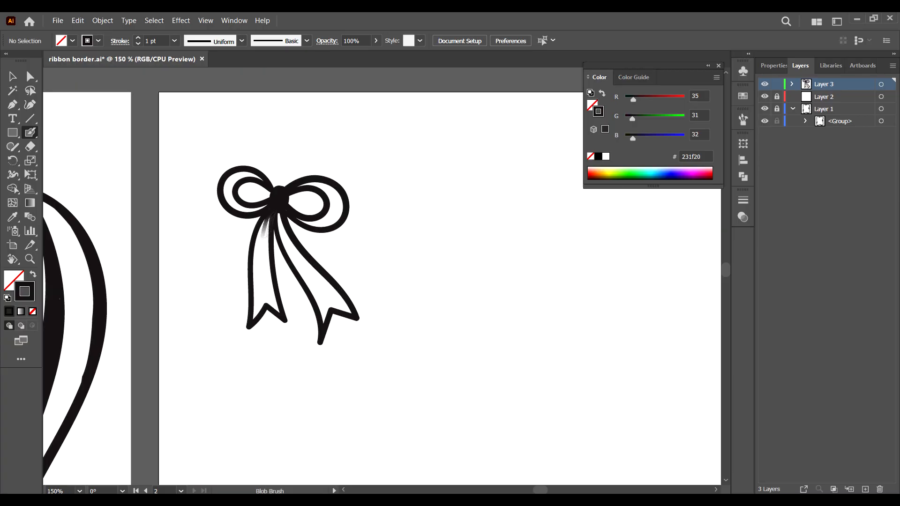
drag(289, 200, 305, 205)
click(333, 194)
click(334, 205)
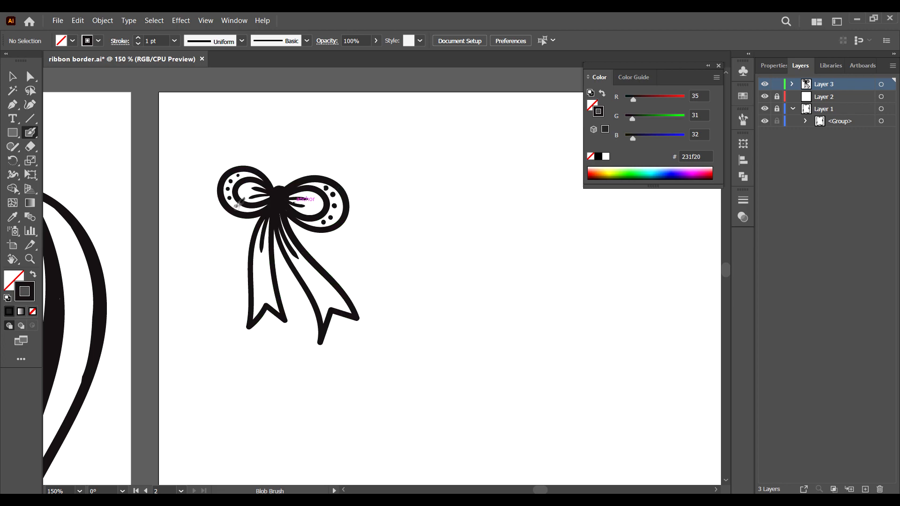
Step: Select the whole bow and define it as a new scatter brush with default options
key(ctrl+minus)
key(ctrl+minus)
key(v)
key(ctrl+a)
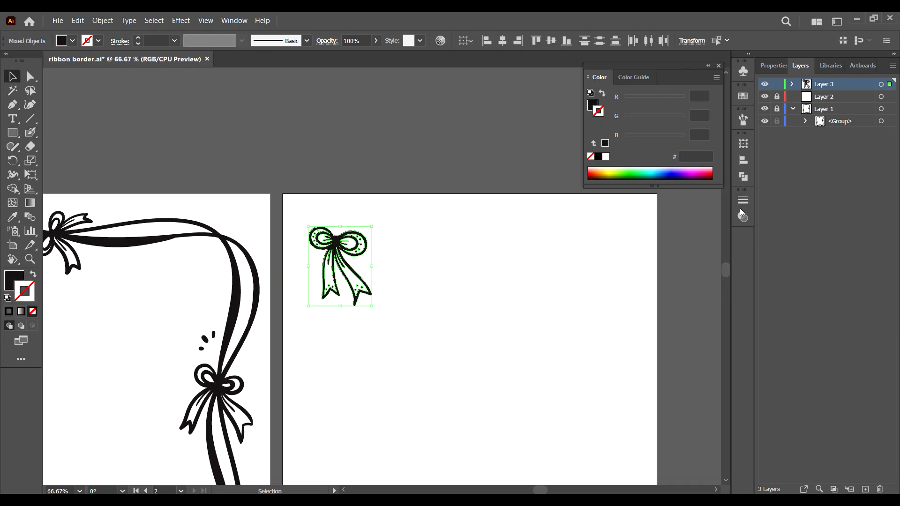
click(233, 21)
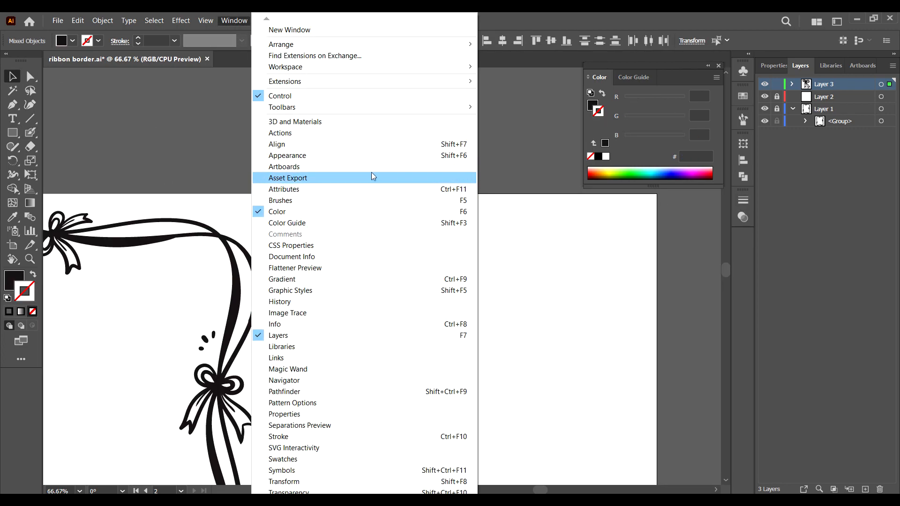
click(358, 200)
mouse_move(361, 255)
mouse_down()
mouse_move(360, 263)
mouse_move(609, 199)
mouse_up()
click(422, 343)
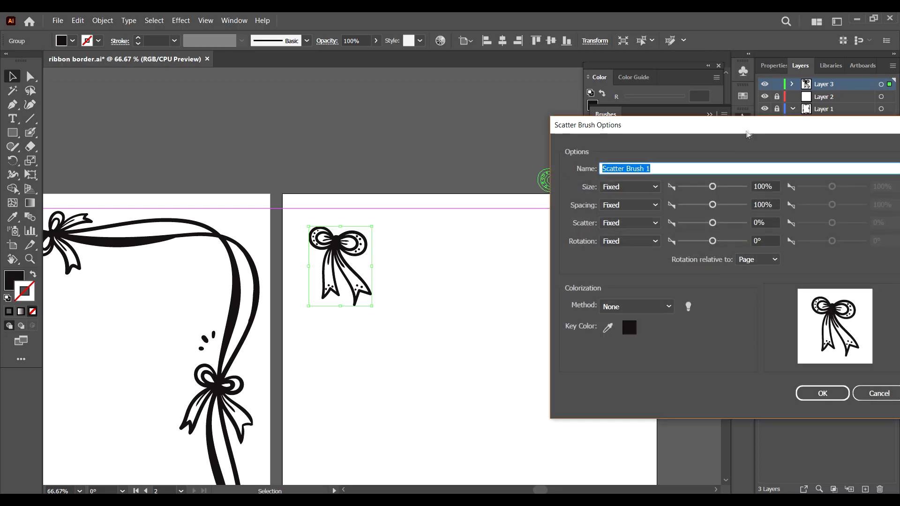
click(663, 374)
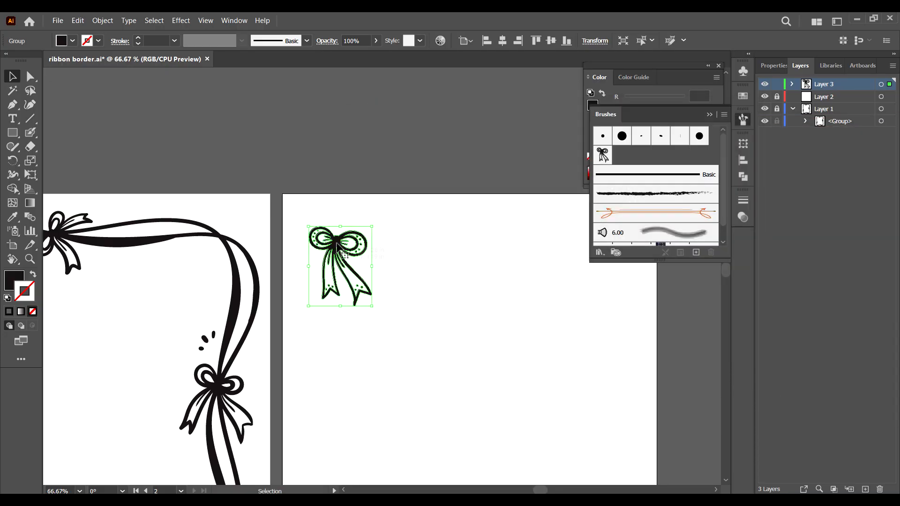
Step: Move the bow off the artboard above the page
click(474, 300)
mouse_move(338, 246)
mouse_down()
mouse_move(420, 294)
mouse_move(282, 115)
mouse_move(386, 256)
mouse_move(497, 448)
mouse_up()
click(420, 286)
Step: Draw an unfilled rectangle just inside the new artboard's edges
click(13, 134)
click(79, 146)
key(ctrl+minus)
click(33, 275)
click(12, 77)
click(513, 260)
drag(521, 104, 430, 201)
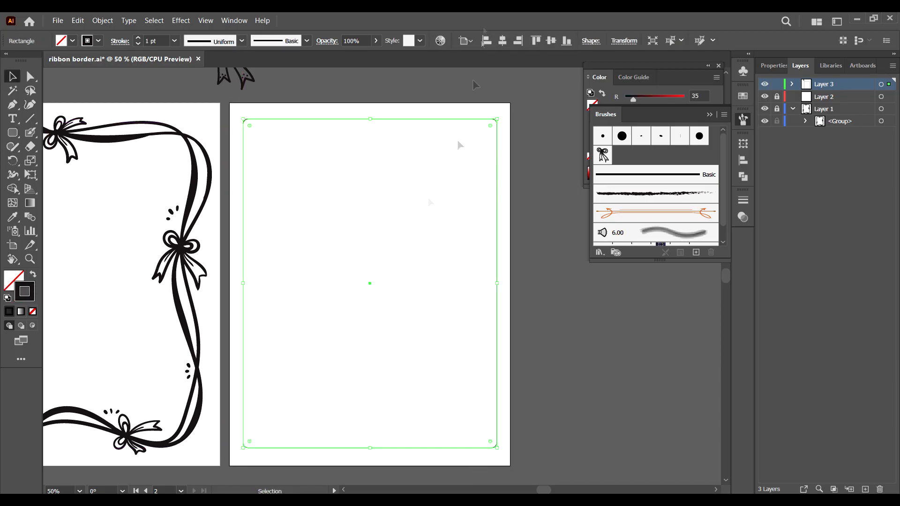
Step: Apply the bow scatter brush to the rectangle and set its size to 54%, spacing to 80% and scatter to 0%
click(603, 155)
double_click(603, 156)
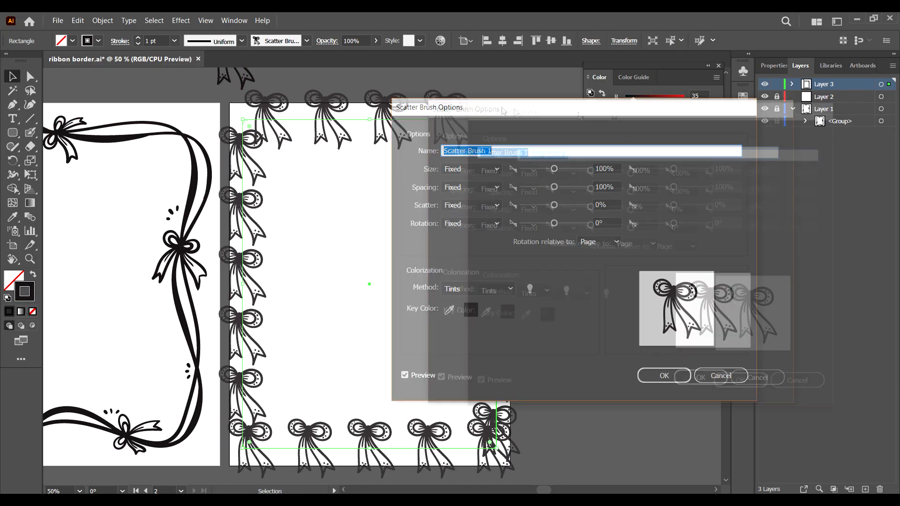
click(706, 167)
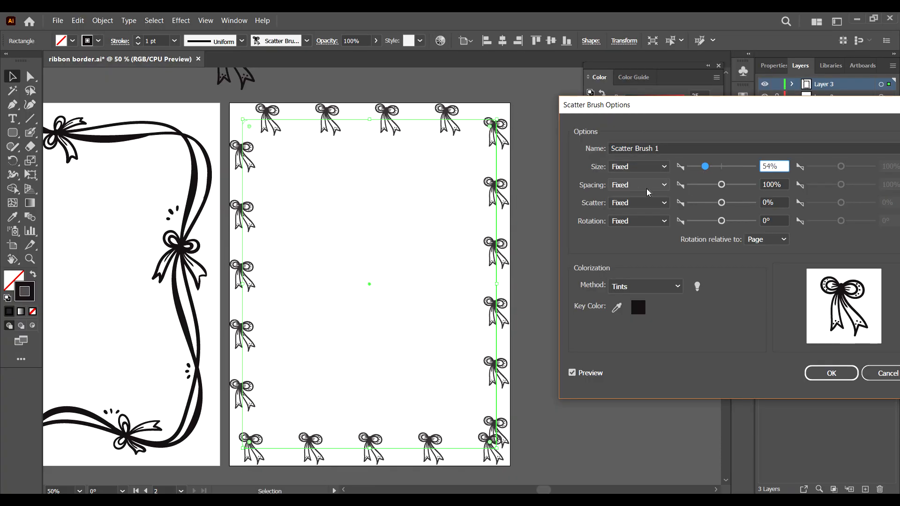
drag(722, 185, 724, 205)
click(639, 203)
click(628, 228)
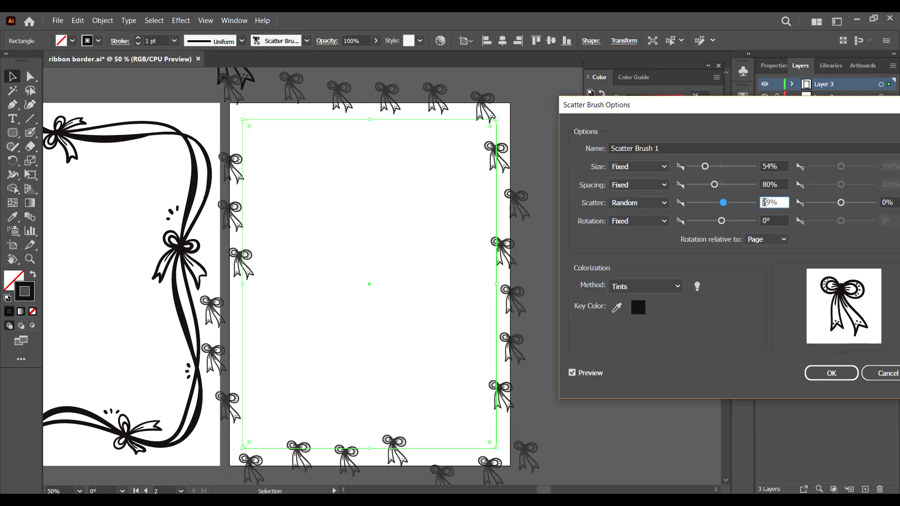
click(638, 203)
click(631, 218)
drag(723, 203, 722, 204)
drag(772, 204, 756, 209)
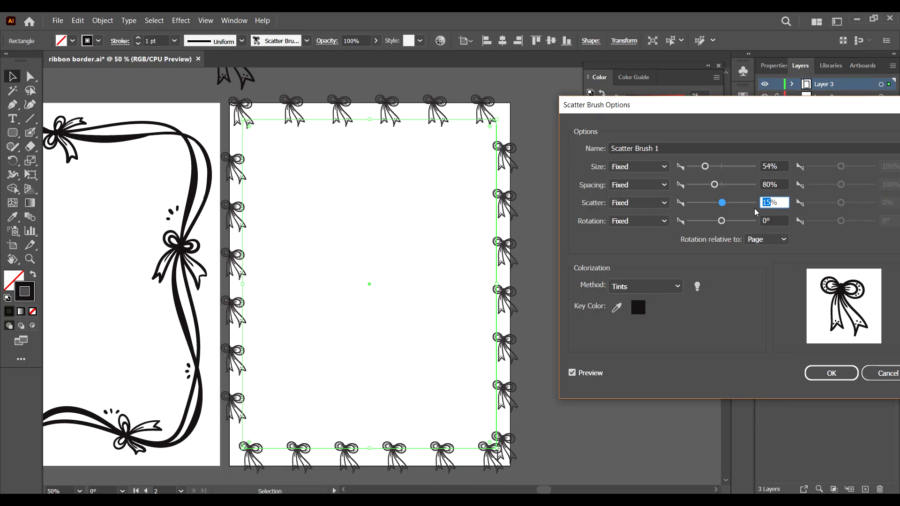
text(0)
key(Return)
Step: Set the rectangle's stroke weight to 0.75 pt
click(440, 275)
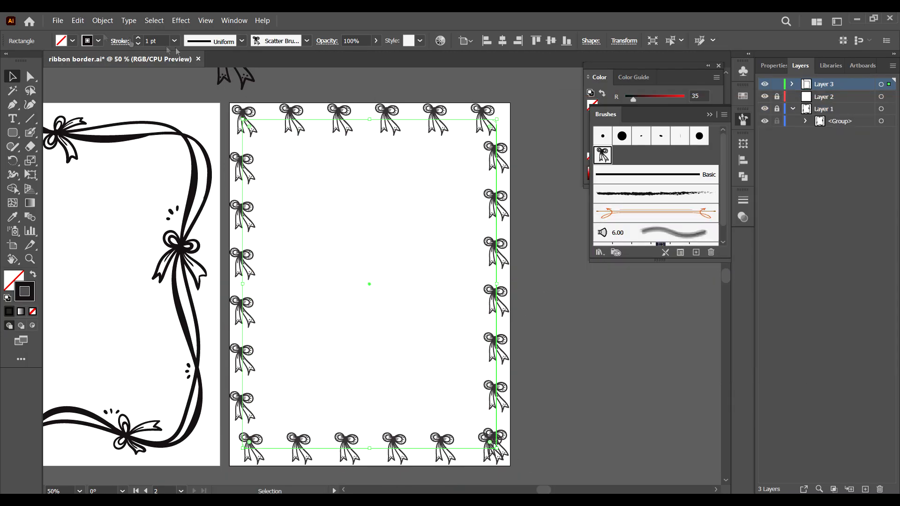
click(174, 41)
click(176, 73)
click(586, 290)
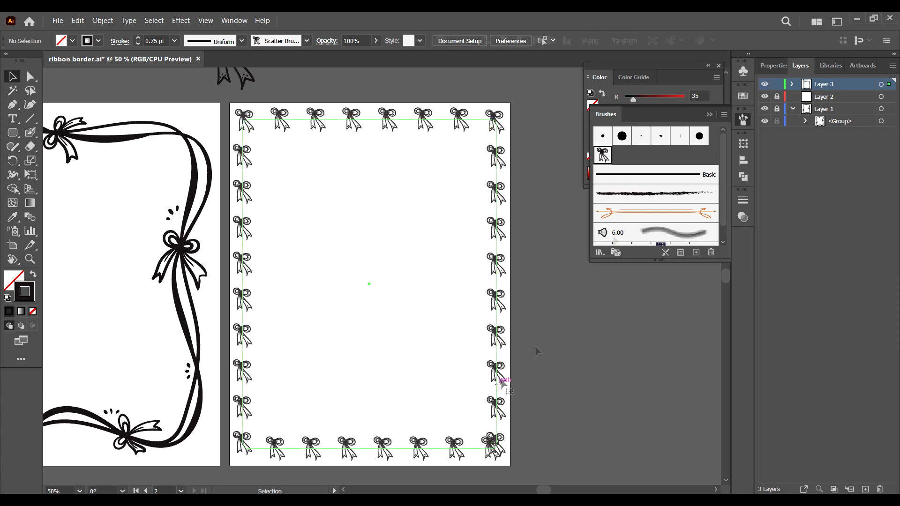
Step: Edit the bow scatter brush options, setting size to 57% and spacing to 76%
click(497, 382)
double_click(604, 156)
click(777, 167)
scroll(778, 167, up, 3)
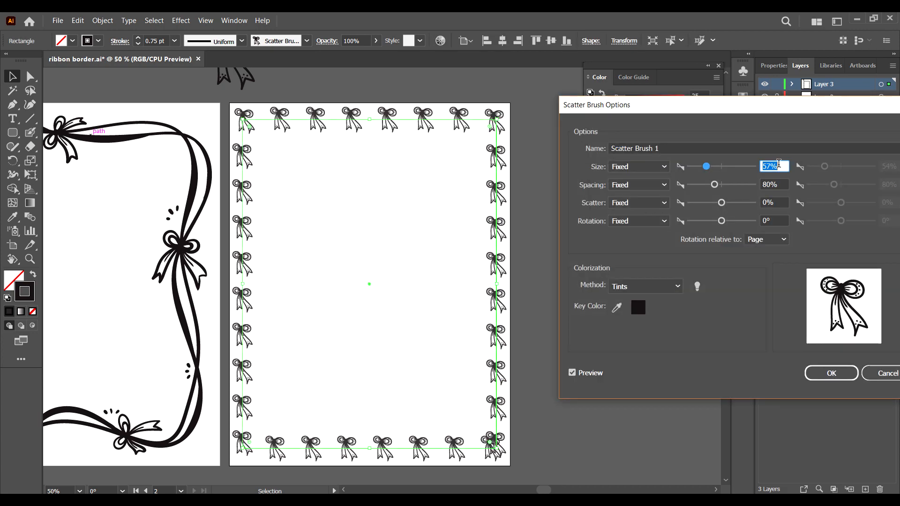
click(778, 185)
scroll(779, 186, down, 2)
scroll(778, 186, down, 2)
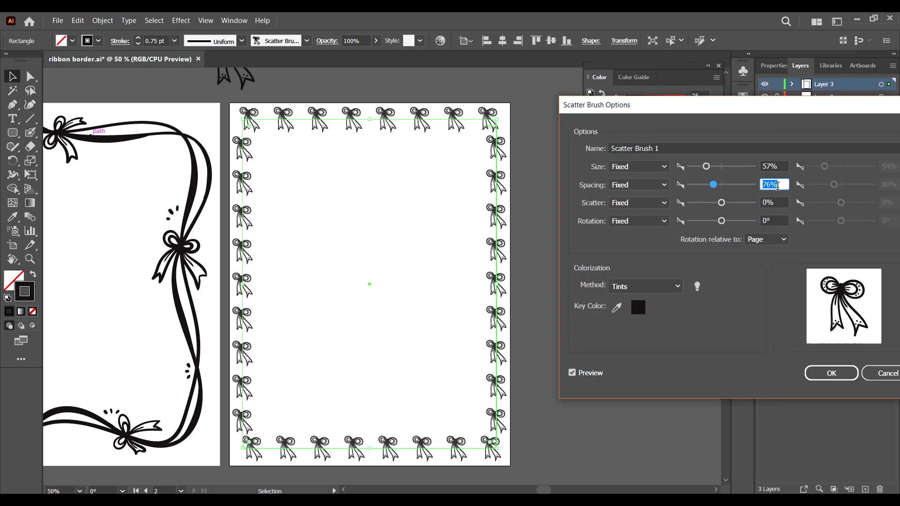
click(829, 373)
click(561, 317)
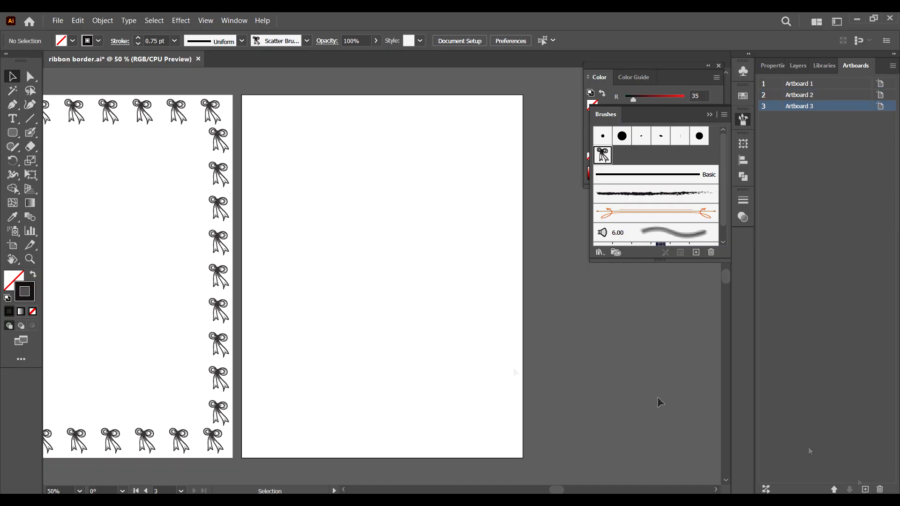
Step: Draw a small horizontal rectangle on the third artboard using the Basic brush and a 2 pt stroke
right_click(13, 133)
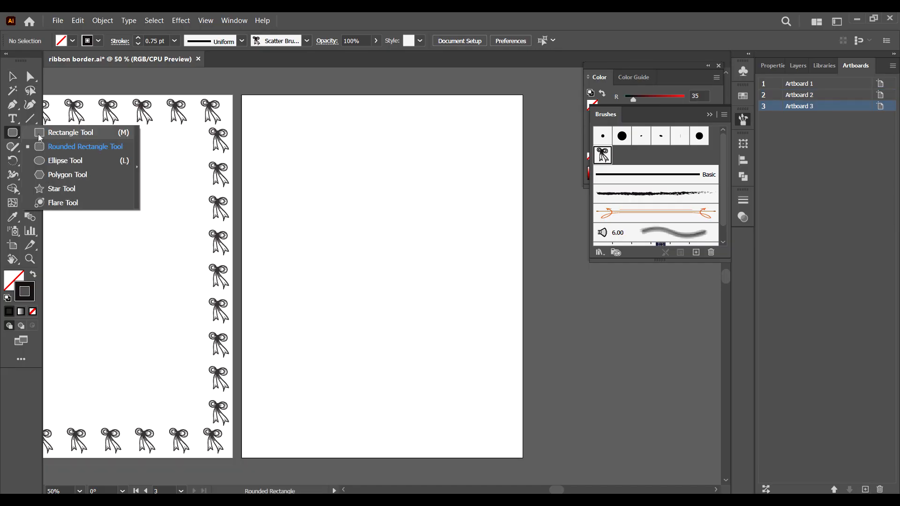
click(75, 130)
drag(301, 157, 379, 178)
click(673, 179)
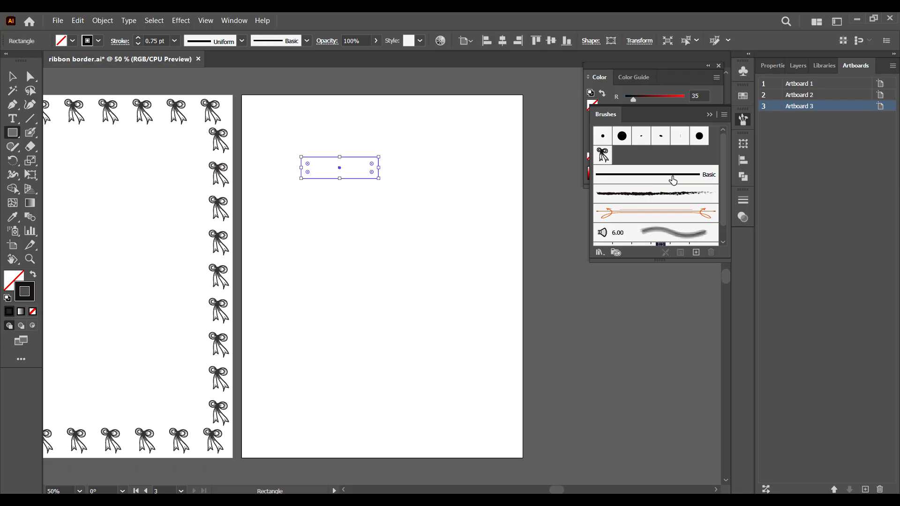
click(174, 41)
click(185, 102)
click(103, 20)
mouse_move(115, 93)
click(263, 94)
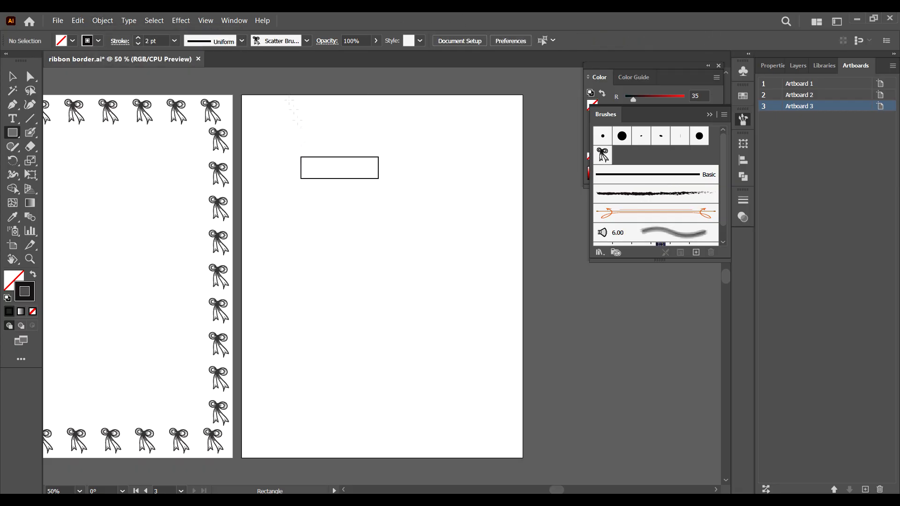
Step: Draw a circle centred on the rectangle's top edge with the Ellipse tool
right_click(14, 134)
click(66, 160)
drag(445, 173, 343, 218)
key(v)
click(384, 142)
Step: Draw a diagonal line across the rectangle's right end, from its top-right corner to the bottom edge
key(ctrl+equal)
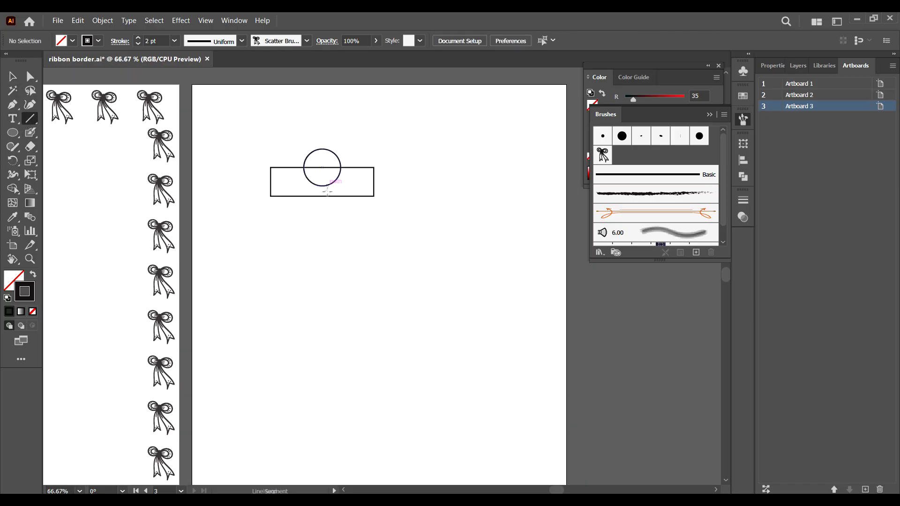
key(ctrl+equal)
key(ctrl+equal)
drag(277, 141, 340, 246)
key(ctrl+z)
drag(390, 135, 374, 200)
key(a)
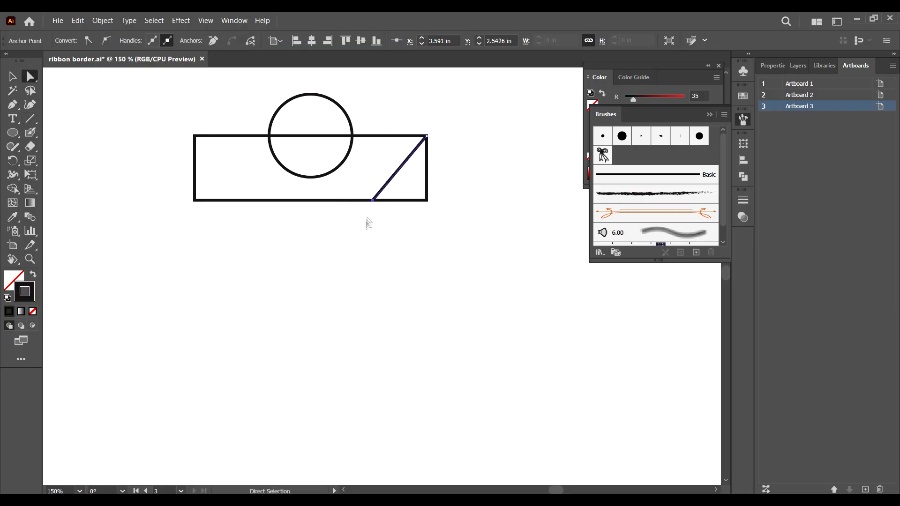
Step: Duplicate the diagonal line into three parallel lines and group them
key(v)
key(ctrl+c)
key(ctrl+v)
drag(392, 265, 373, 156)
key(ctrl+v)
shift+click(366, 189)
shift+click(380, 192)
key(ctrl+g)
Step: Copy the line group, reflect it, and move the copy to the rectangle's left end
key(ctrl+c)
key(ctrl+v)
right_click(405, 248)
mouse_move(437, 409)
click(539, 447)
key(Return)
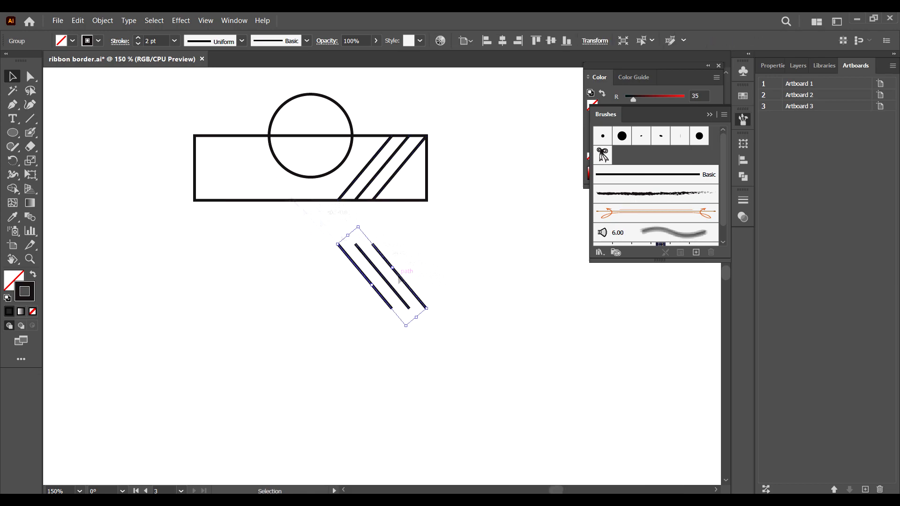
drag(399, 277, 265, 181)
Step: Select all the shapes and use Shape Builder to remove the circle's upper half above the rectangle
drag(452, 87, 205, 226)
click(103, 20)
click(117, 105)
key(shift+m)
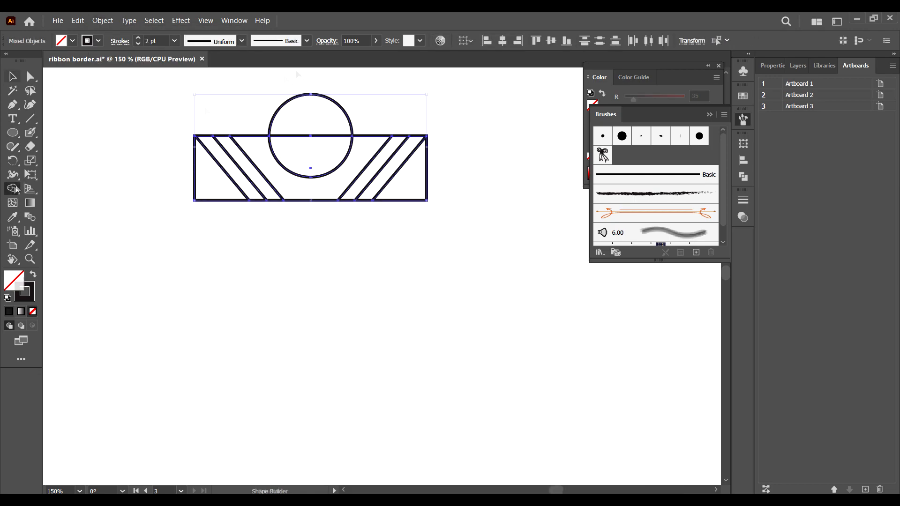
alt+click(311, 114)
Step: Paste a copy of the half-circle arc in front and scale it up into a larger concentric arc
key(v)
ctrl+click(336, 169)
key(ctrl+c)
key(ctrl+f)
drag(352, 136, 368, 148)
drag(370, 195, 362, 187)
Step: Paste another arc copy in front, scale it down into a smaller concentric arc, and group the arcs
click(323, 174)
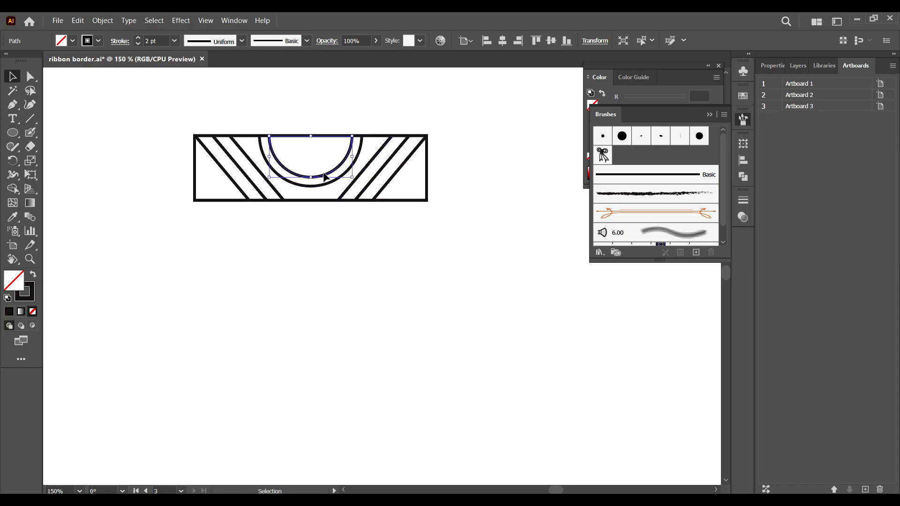
key(ctrl+c)
key(ctrl+f)
key(Up)
key(Up)
key(Up)
key(Up)
key(Up)
key(Up)
drag(352, 177, 319, 163)
key(Down)
key(Down)
key(Down)
click(338, 222)
key(ctrl+g)
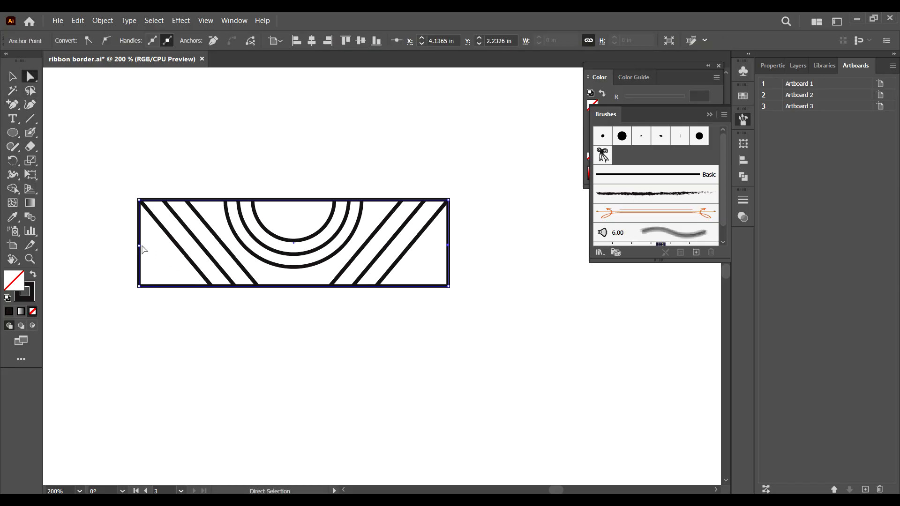
Step: Remove the rectangle's side edges and place a vertically reflected copy of the tile beside the original
key(Delete)
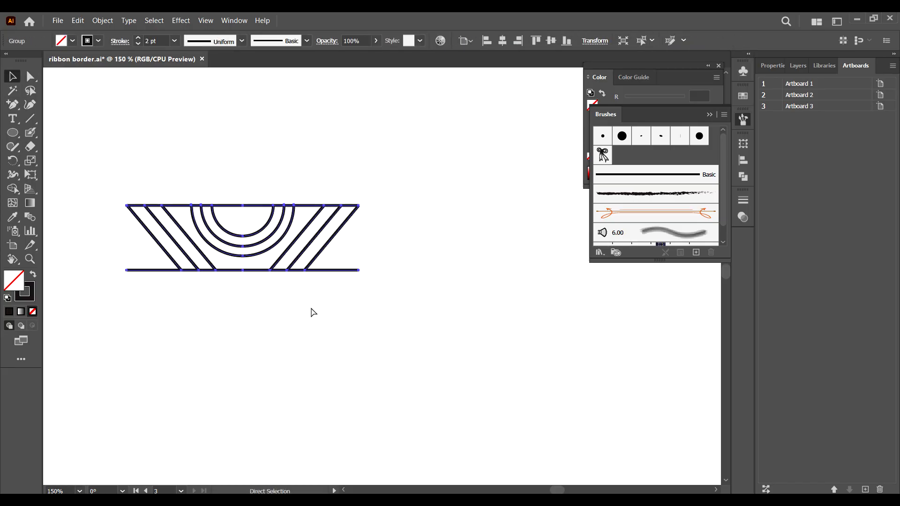
key(ctrl+c)
key(ctrl+v)
right_click(406, 290)
mouse_move(440, 223)
click(548, 250)
click(536, 41)
click(443, 208)
key(Right)
key(Right)
key(Right)
key(Right)
key(Right)
click(378, 318)
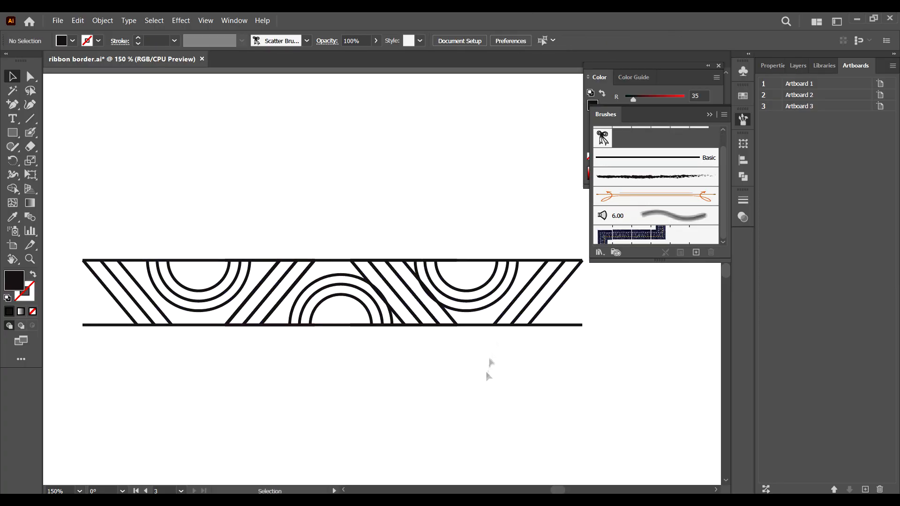
Step: Draw a pink rectangle covering the middle section of the tile row
click(513, 312)
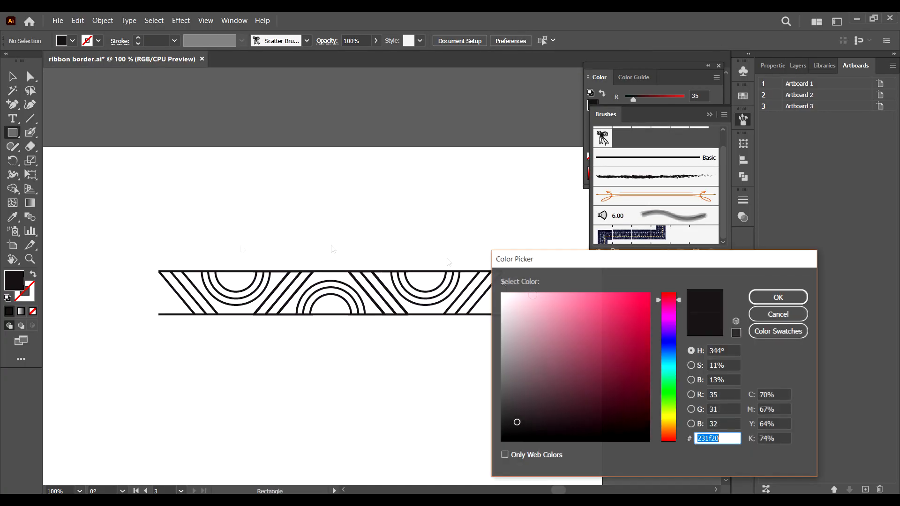
click(778, 297)
drag(425, 270, 236, 314)
key(ctrl+=)
drag(383, 230, 383, 230)
drag(383, 321, 383, 321)
key(v)
click(383, 212)
key(ctrl+minus)
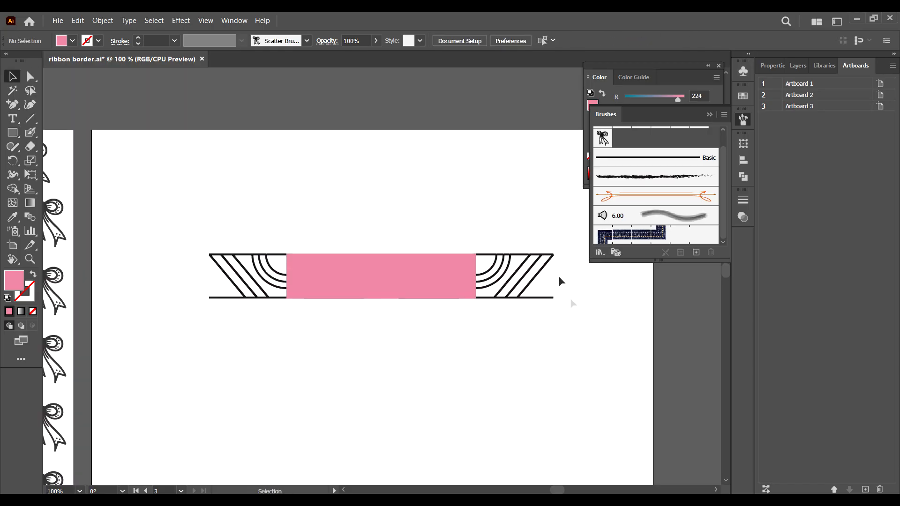
Step: Select the tile row together with the pink rectangle and make a clipping mask
drag(460, 290, 181, 359)
right_click(366, 292)
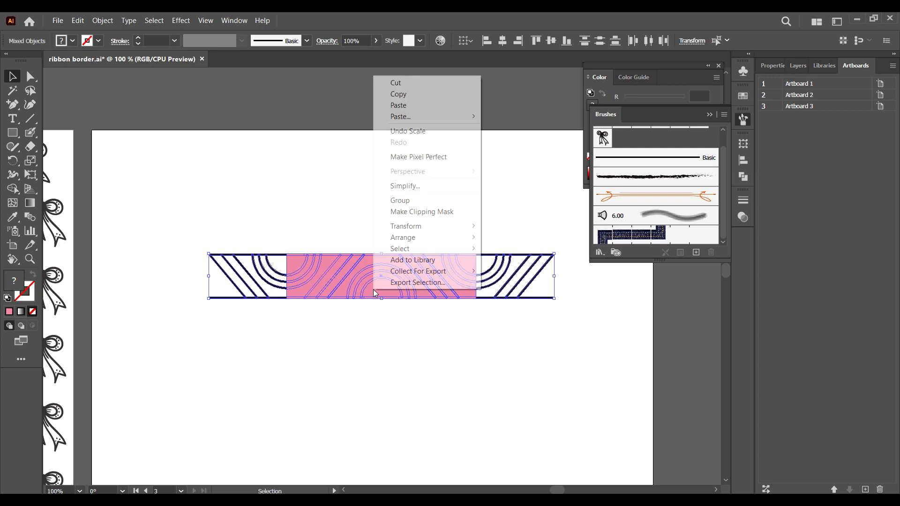
click(424, 212)
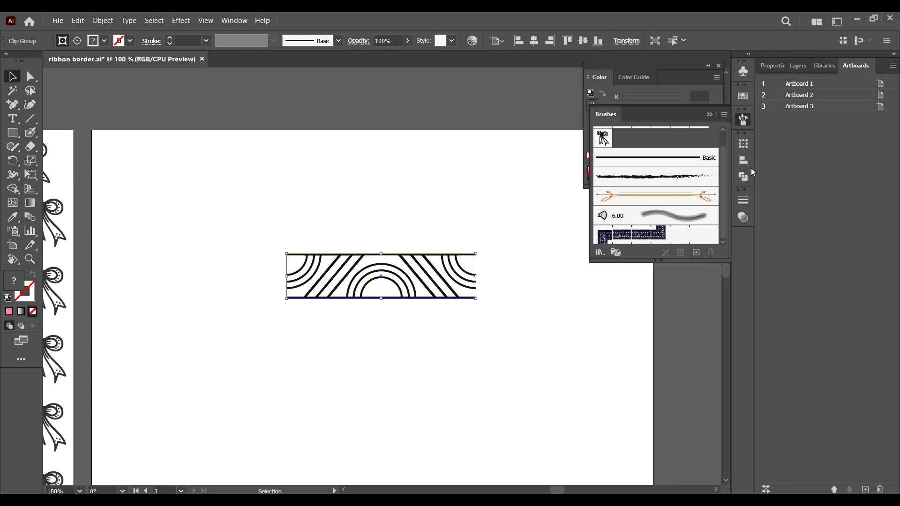
Step: Flatten the clipped tile with a Pathfinder operation
click(744, 180)
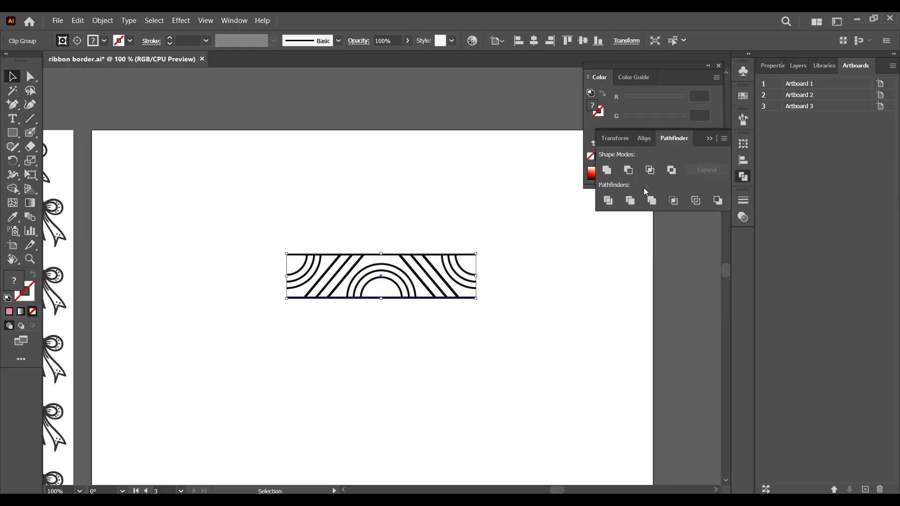
click(651, 201)
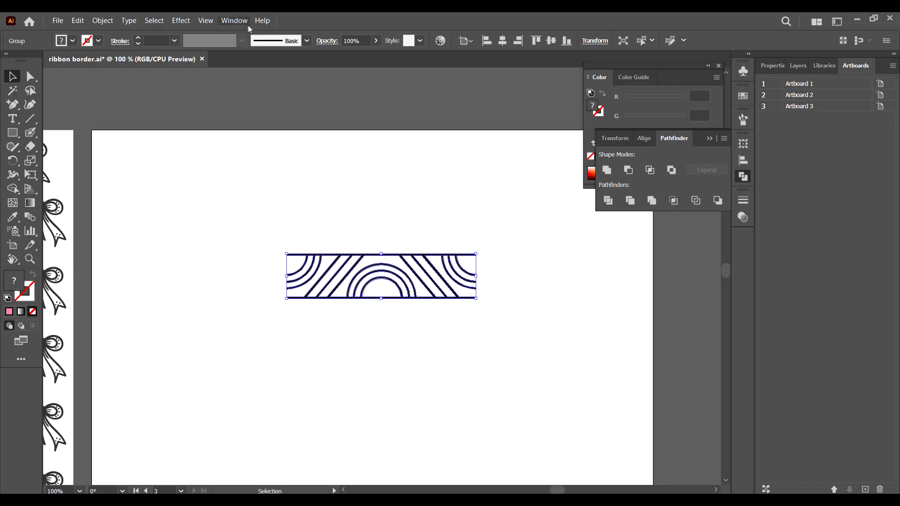
Step: Turn the tile into a new pattern brush with Tints colorization
click(235, 20)
click(272, 202)
drag(467, 277, 641, 217)
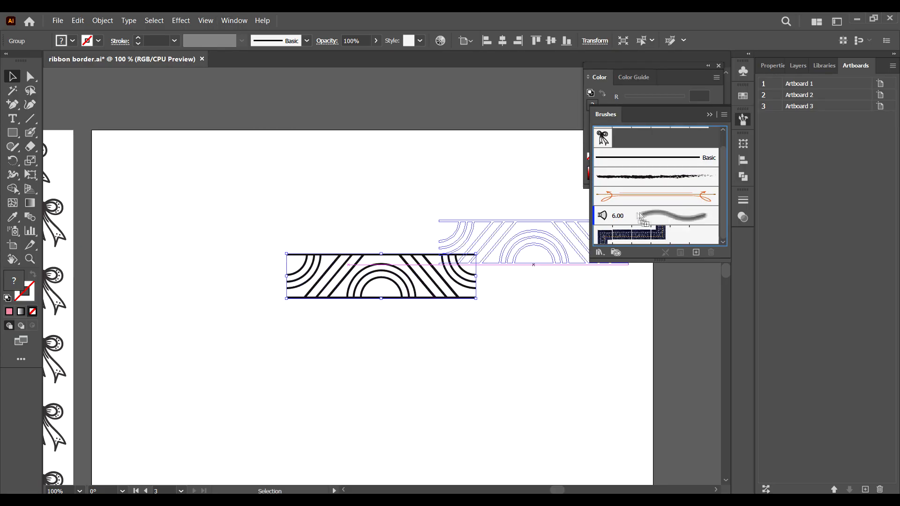
click(418, 318)
click(422, 343)
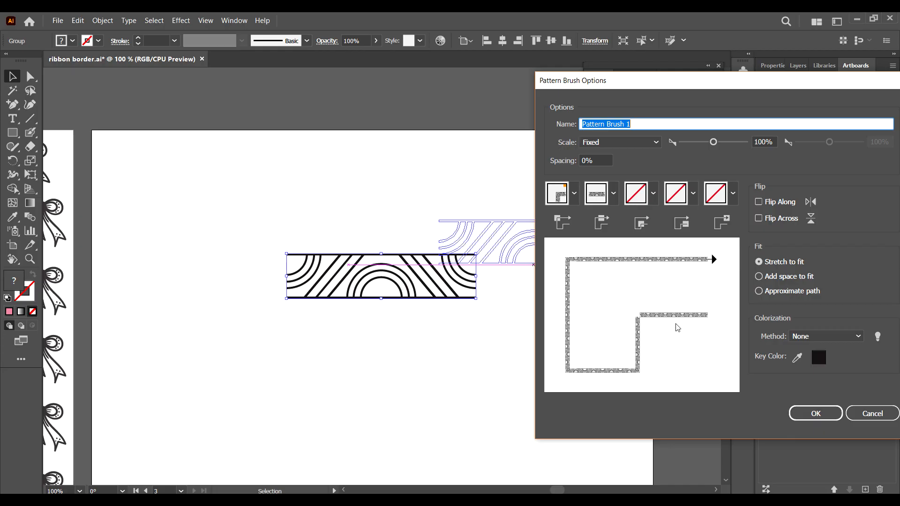
click(828, 336)
click(820, 362)
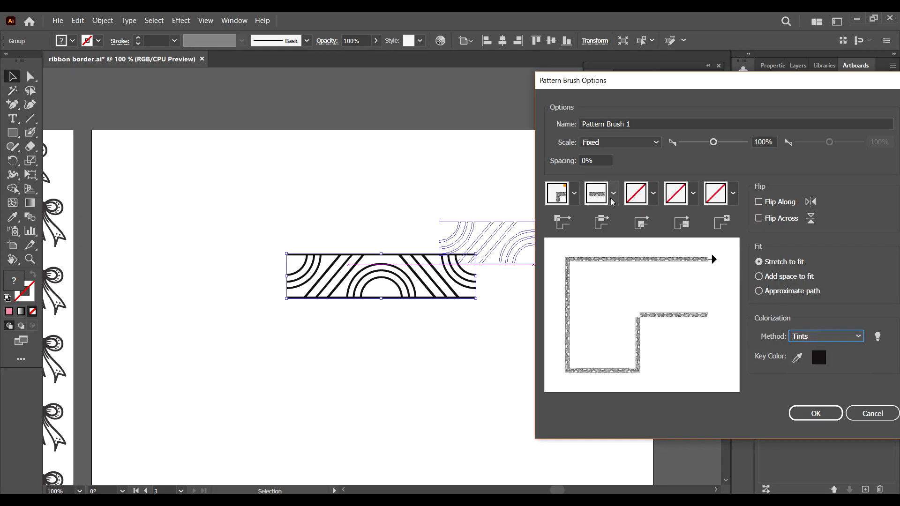
click(823, 416)
Step: Move the tile off the artboard above the page
click(591, 401)
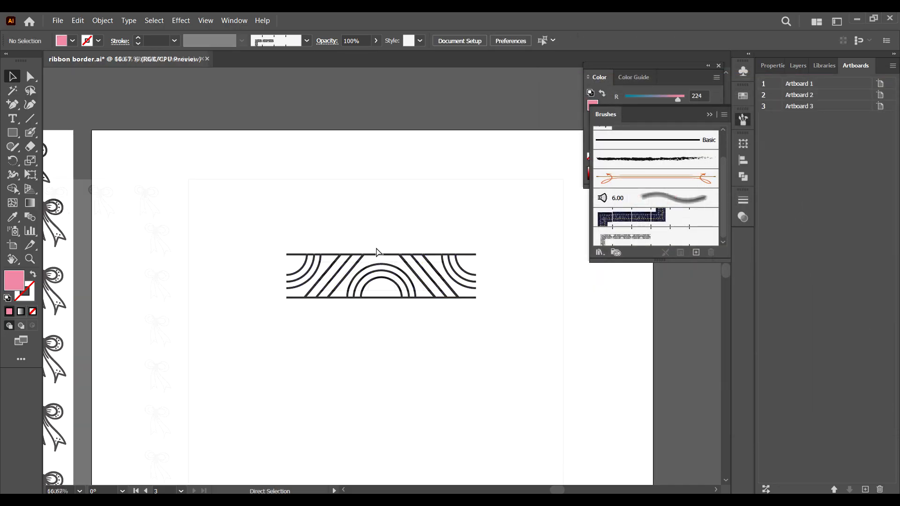
key(ctrl+minus)
drag(432, 294, 383, 131)
click(376, 236)
key(ctrl+minus)
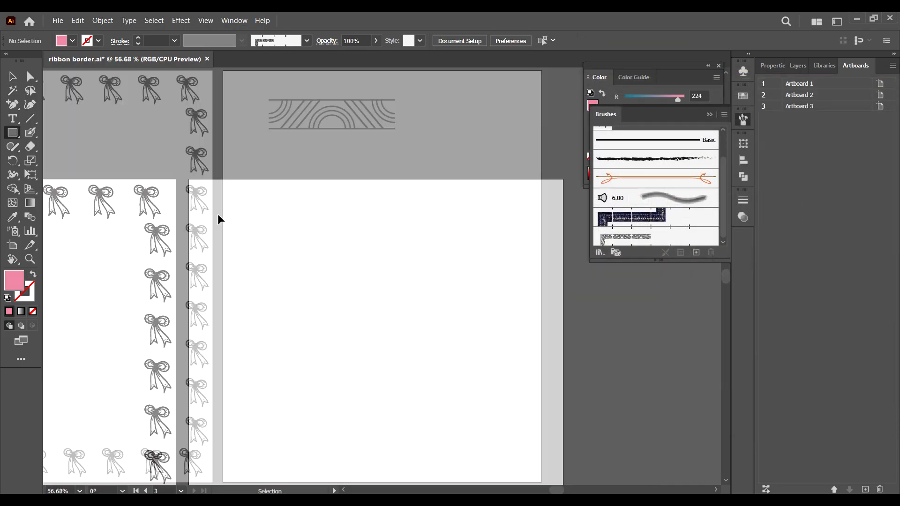
Step: Draw an unfilled rectangle just inside the third artboard's edges
drag(259, 112, 504, 443)
key(v)
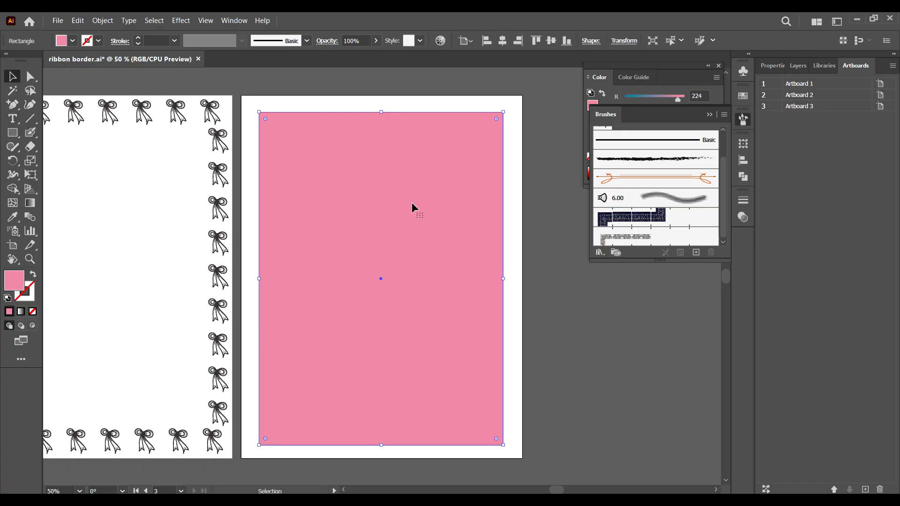
drag(505, 277, 508, 277)
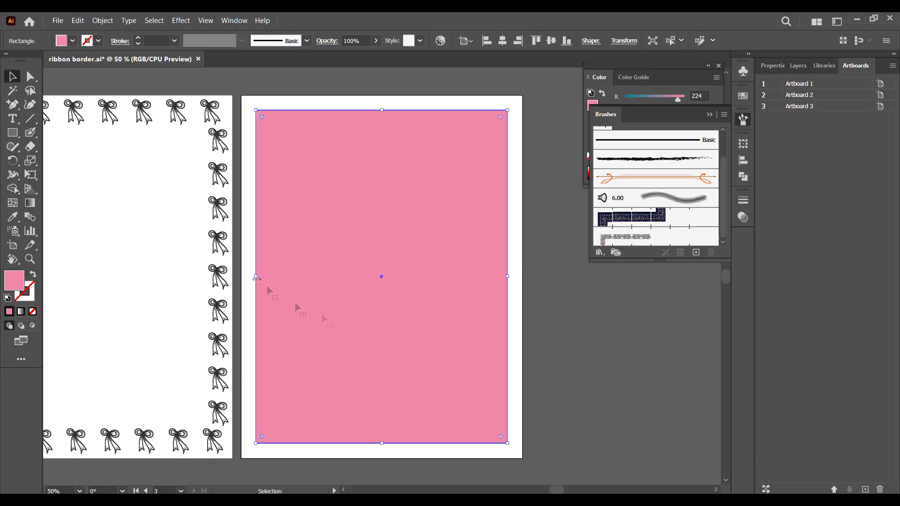
click(34, 276)
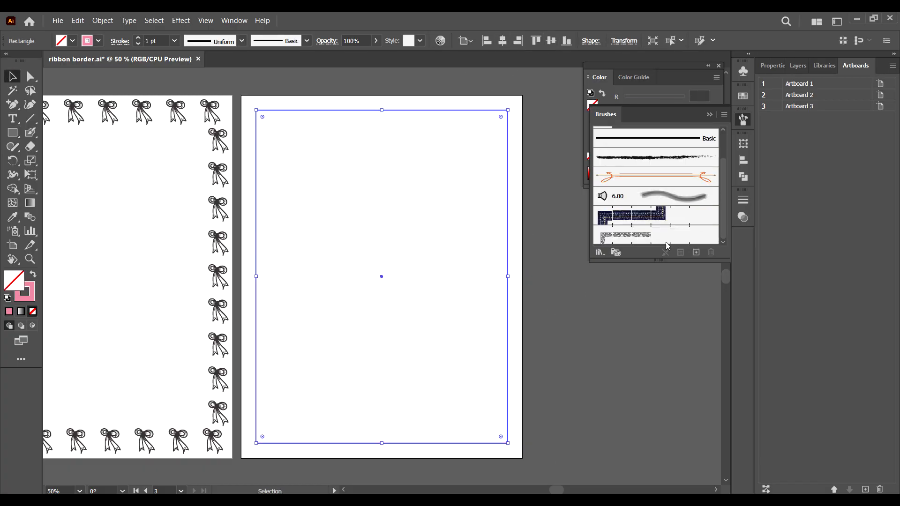
Step: Apply the pattern brush to the rectangle and set its stroke weight to 0.5 pt
click(627, 237)
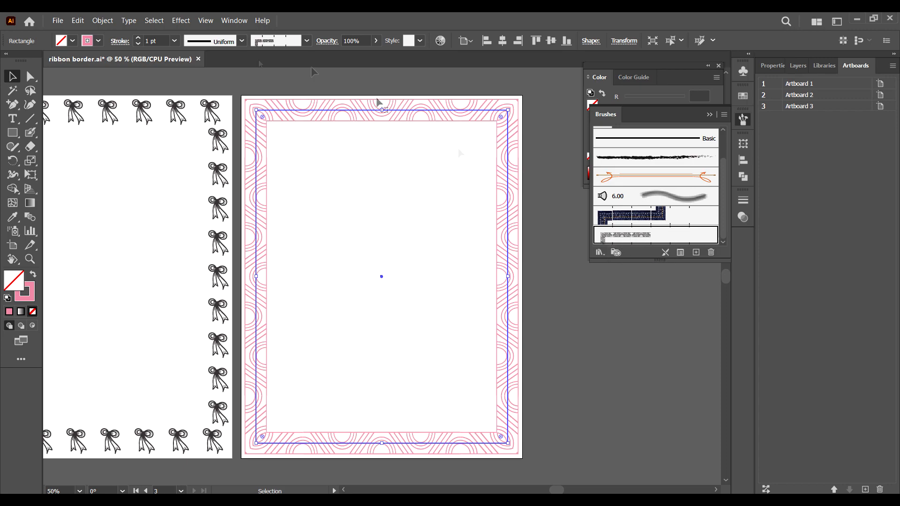
click(175, 41)
click(178, 65)
click(546, 183)
click(509, 188)
Step: Set the rectangle's stroke colour to near-black 191818
double_click(30, 295)
drag(508, 427, 517, 436)
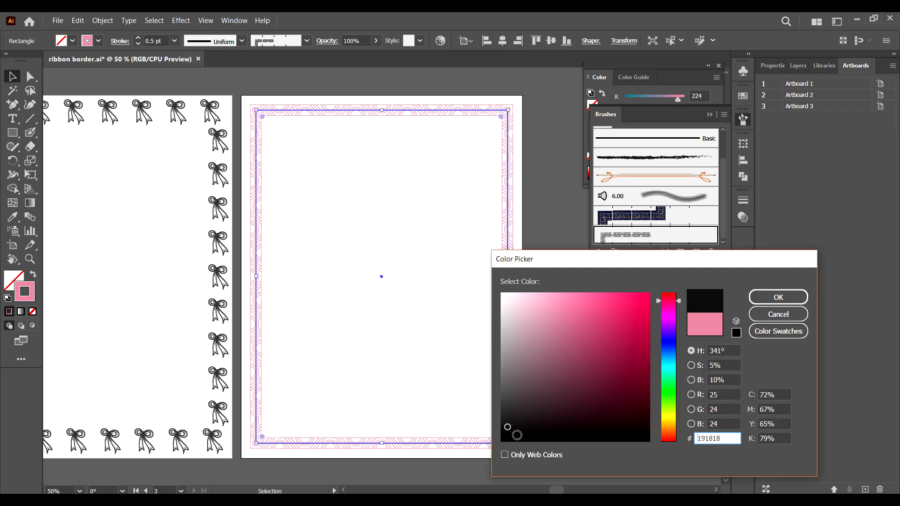
click(779, 297)
Step: Set the pattern border's stroke weight to 0.75 pt
click(542, 274)
click(508, 202)
click(174, 41)
click(178, 74)
click(553, 248)
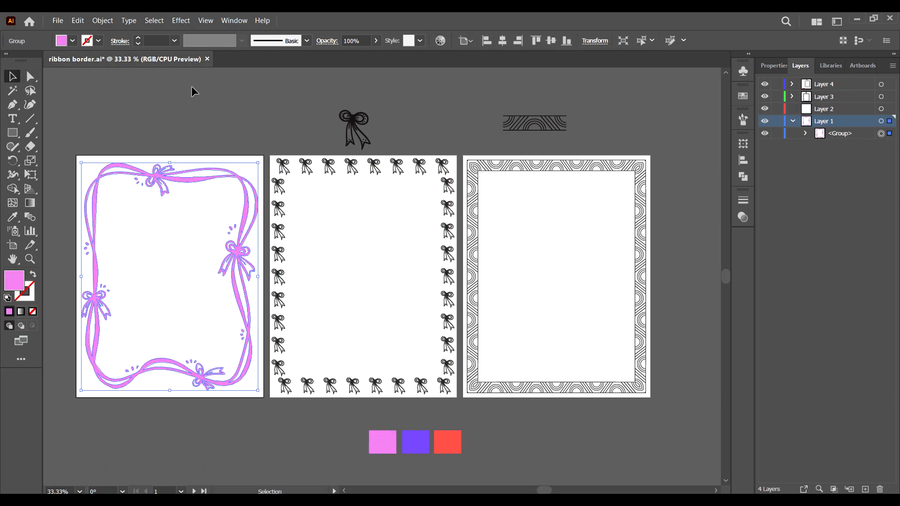
Step: Expand the bow border's appearance and object, and recolour the bows purple from the swatch
click(420, 166)
click(103, 21)
click(129, 152)
click(102, 20)
click(120, 142)
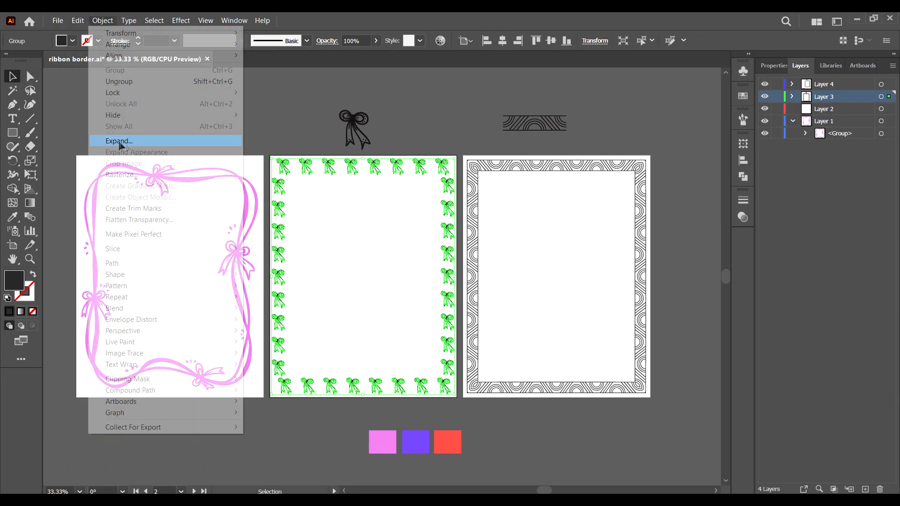
click(448, 405)
click(444, 387)
key(i)
click(12, 76)
Step: Recolour the pattern border's stroke red from the swatch with the Eyedropper and set its weight to 0.75 pt
click(500, 390)
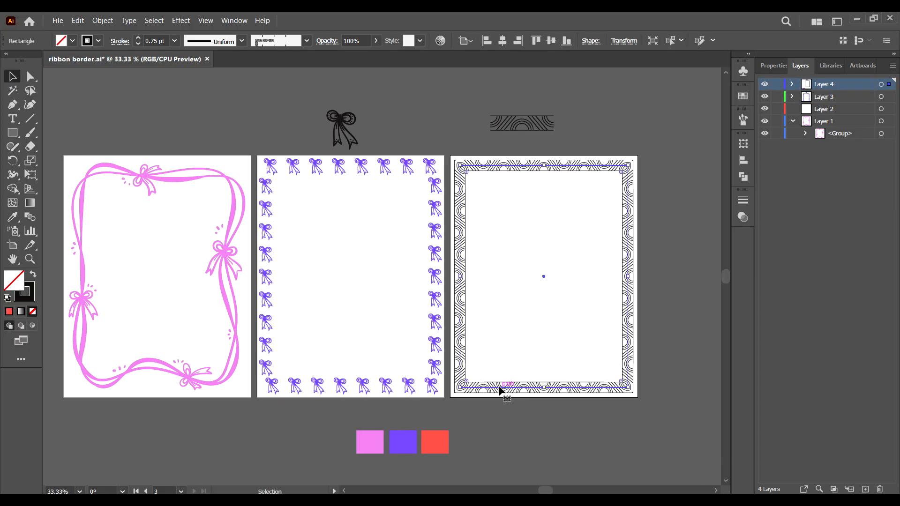
double_click(27, 300)
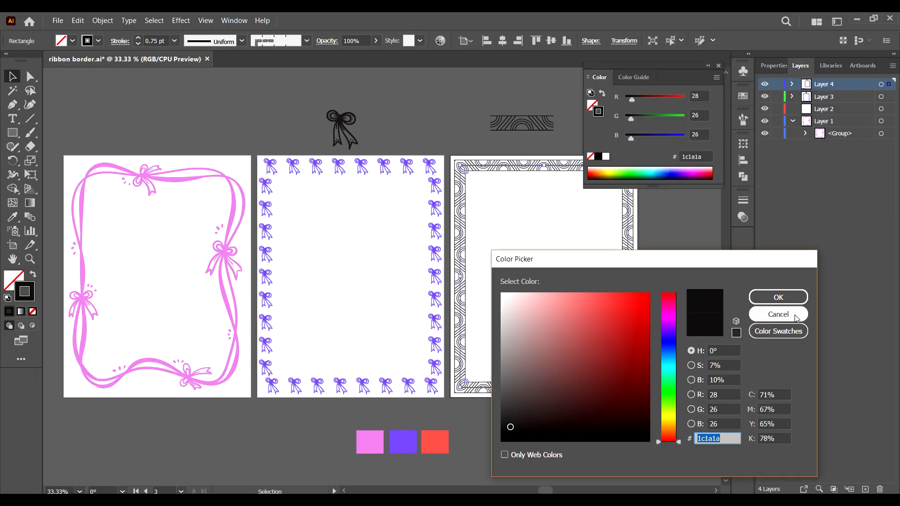
click(794, 314)
key(i)
click(434, 448)
click(32, 274)
click(174, 40)
click(195, 72)
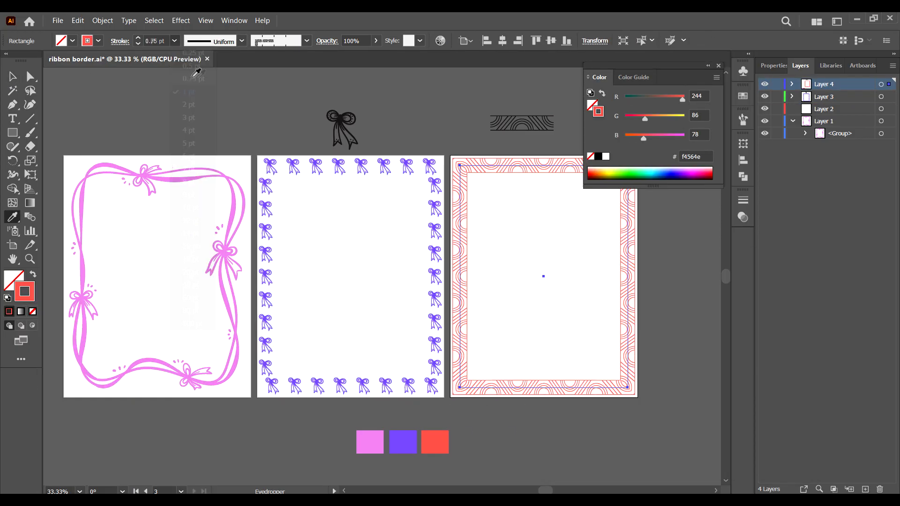
Step: Open the Asset Export panel and add the three borders to it as separate assets
click(30, 76)
click(415, 110)
click(718, 66)
key(ctrl+minus)
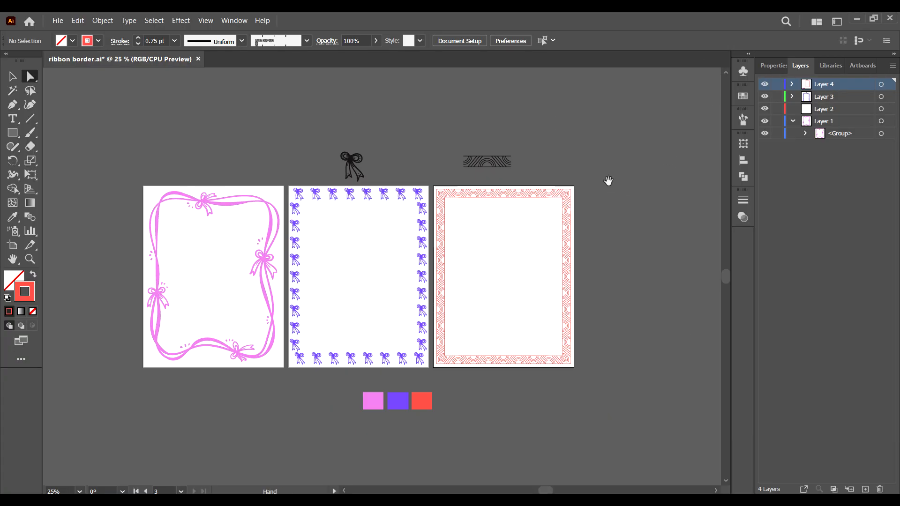
scroll(607, 179, right, 2)
click(234, 21)
click(295, 178)
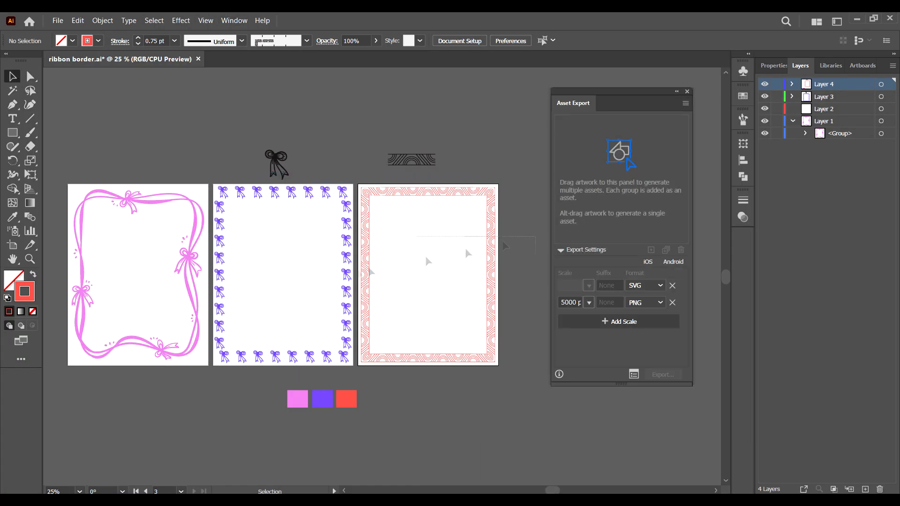
drag(536, 237, 112, 315)
drag(308, 193, 605, 199)
Step: Rename the three assets frame 1, frame 2 and frame 3
double_click(568, 160)
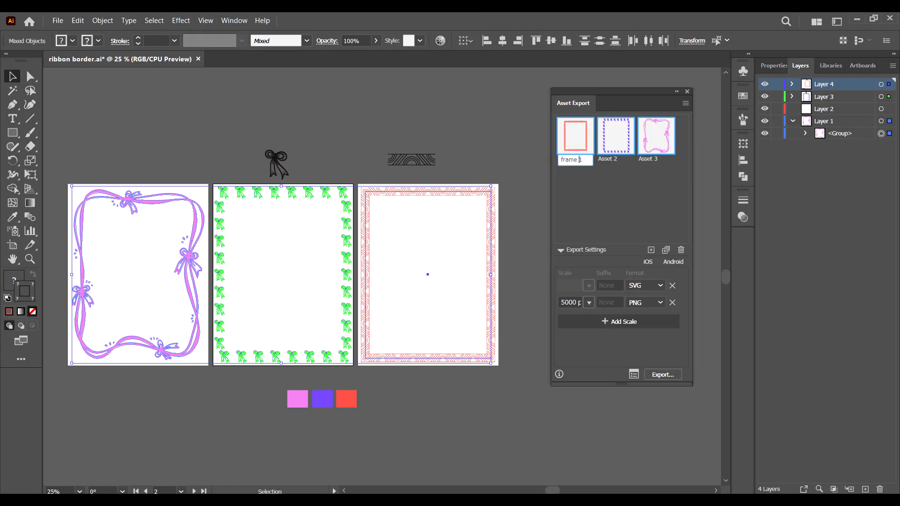
key(ctrl+a)
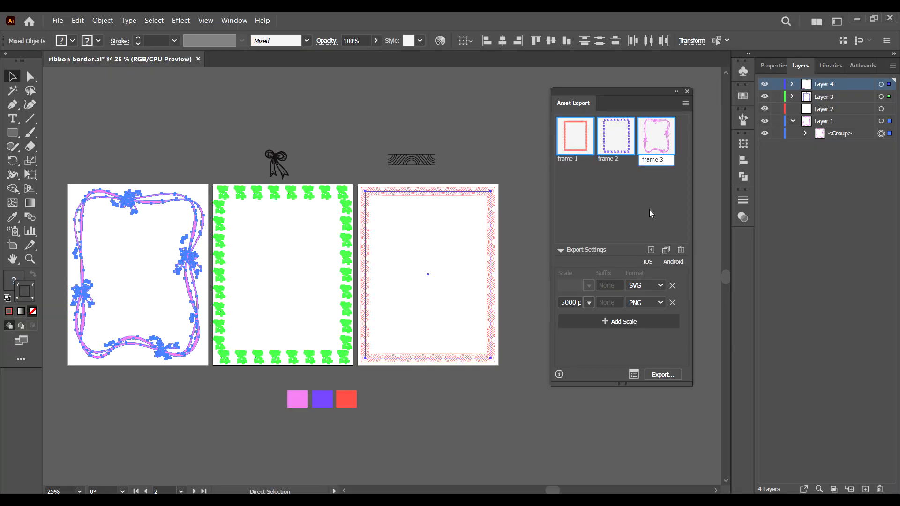
text(frame 3)
Step: Set the export formats to SVG and PNG at 5000 px width, and export the assets
click(645, 285)
click(644, 303)
click(589, 302)
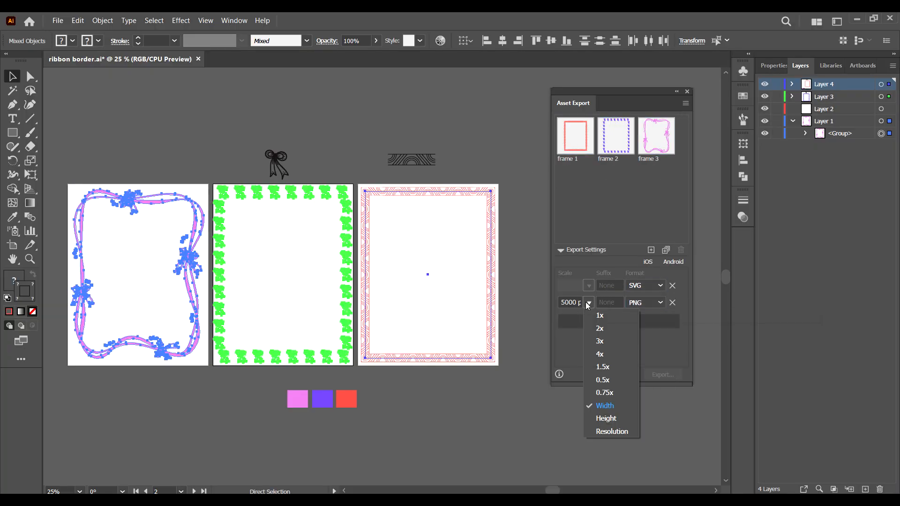
click(617, 407)
click(663, 374)
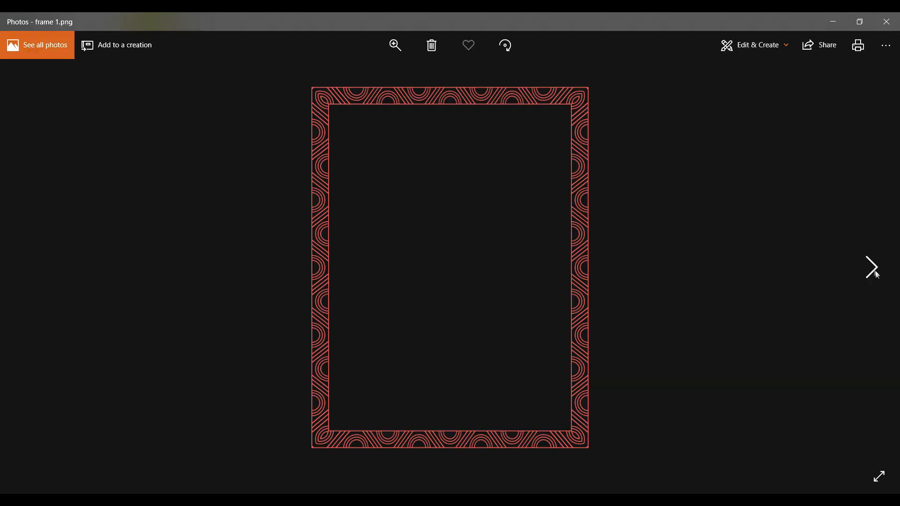
Step: Open the exported frame 3.png in Photos to review it
click(876, 272)
click(876, 271)
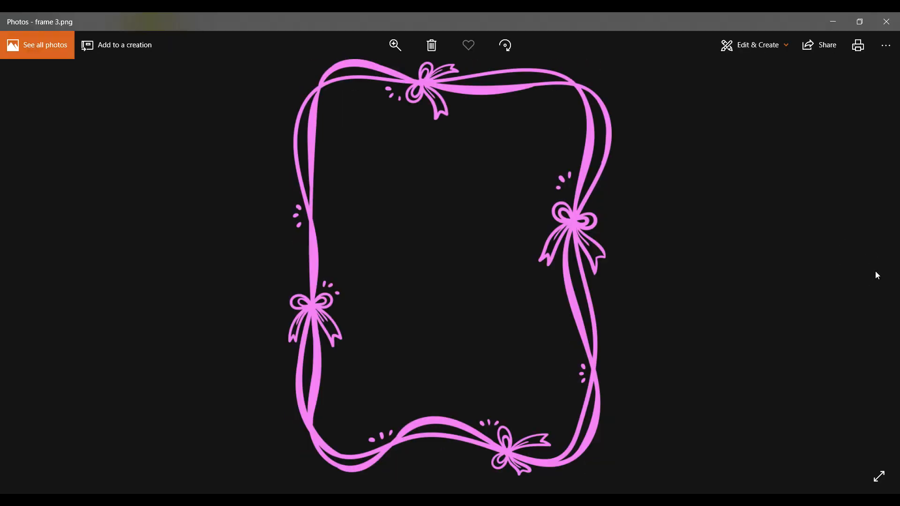